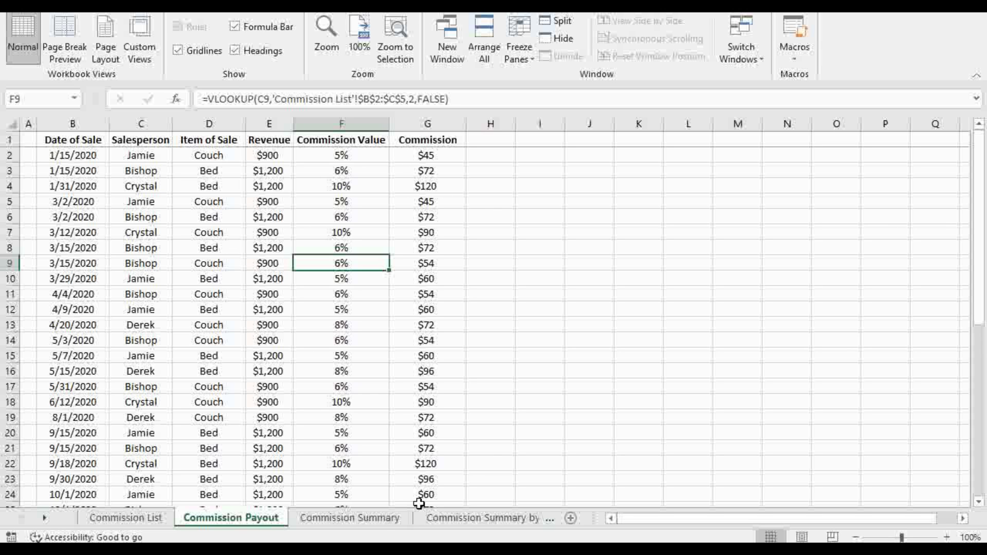
click(381, 522)
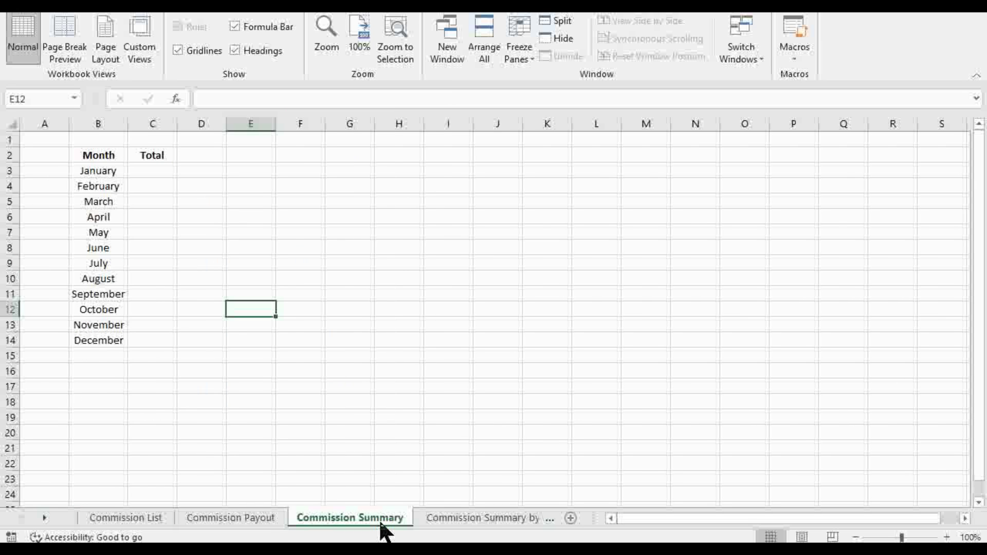
click(261, 520)
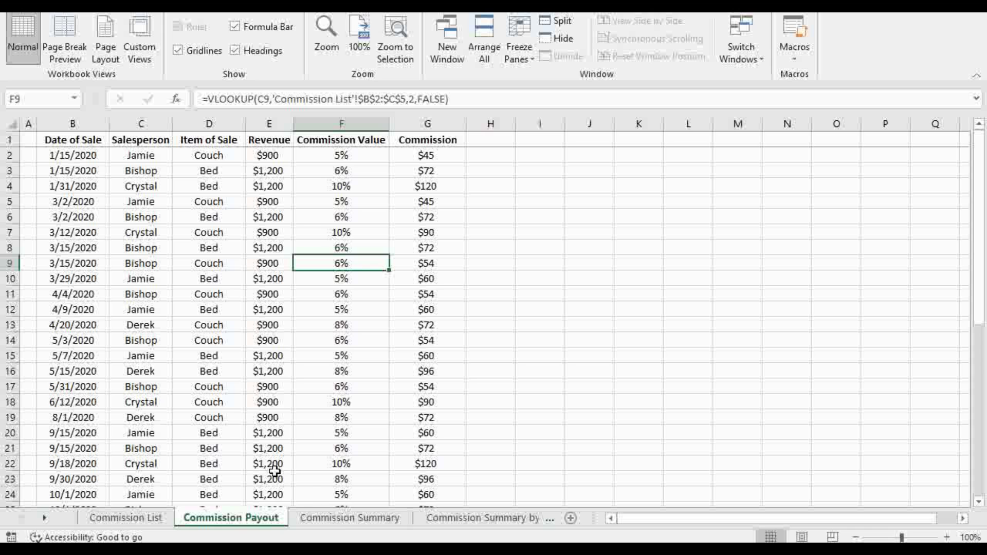
click(340, 519)
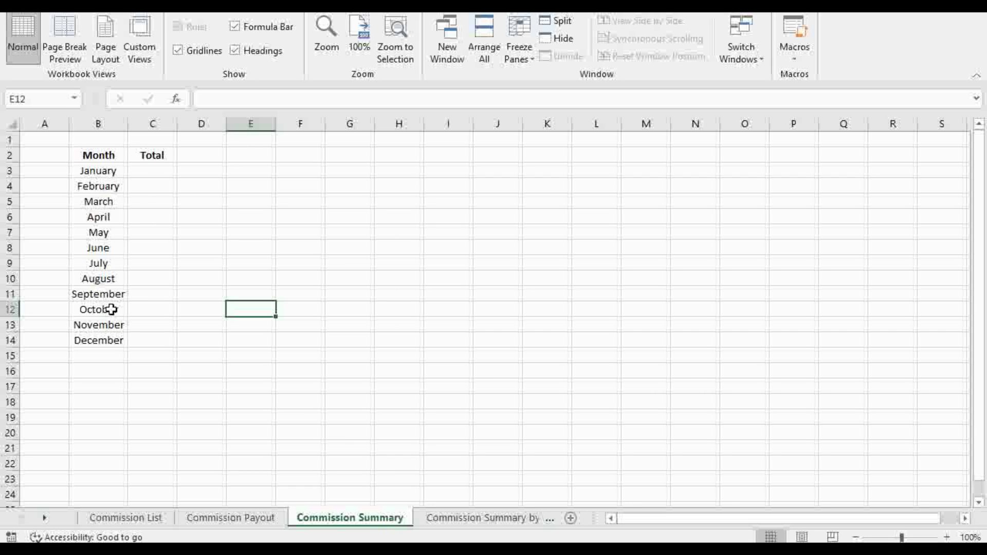
click(152, 171)
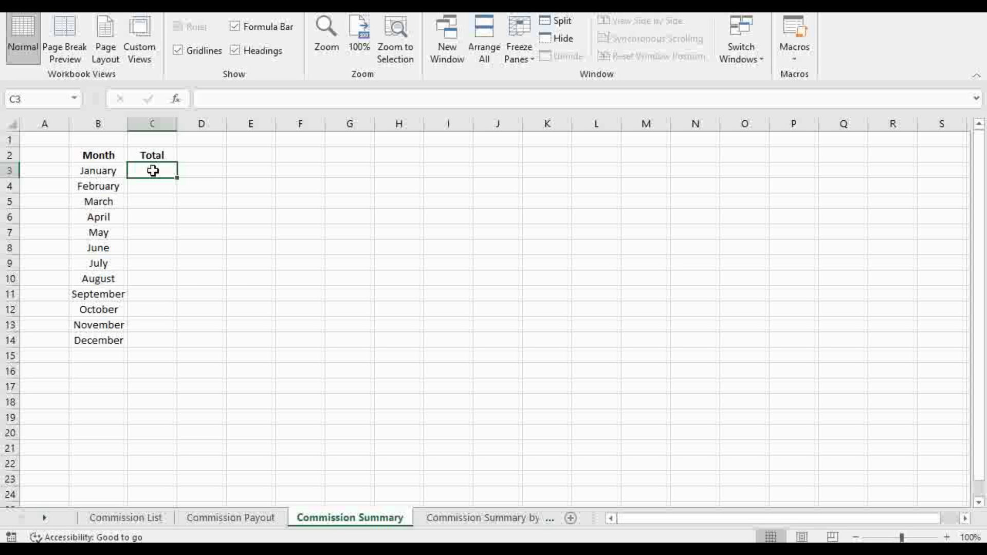
Start a SUMIFS in C3 with Commission column $G:$G as sum range, then cancel it.
text(=sumifs)
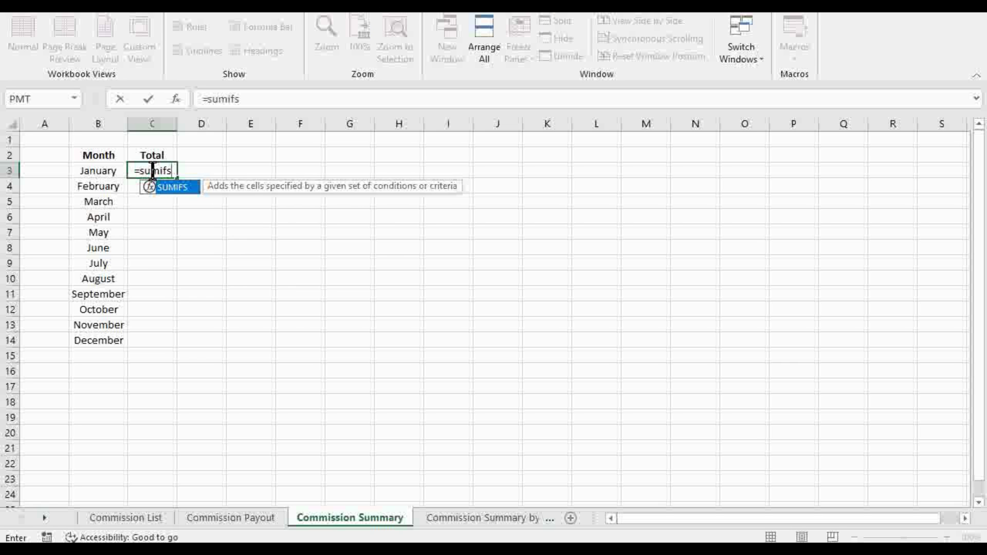
key(Tab)
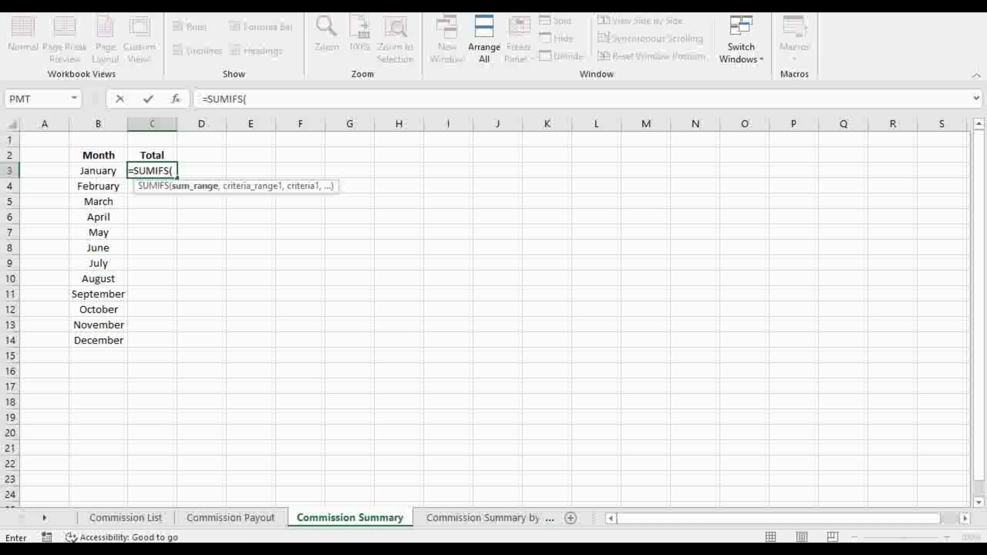
click(251, 519)
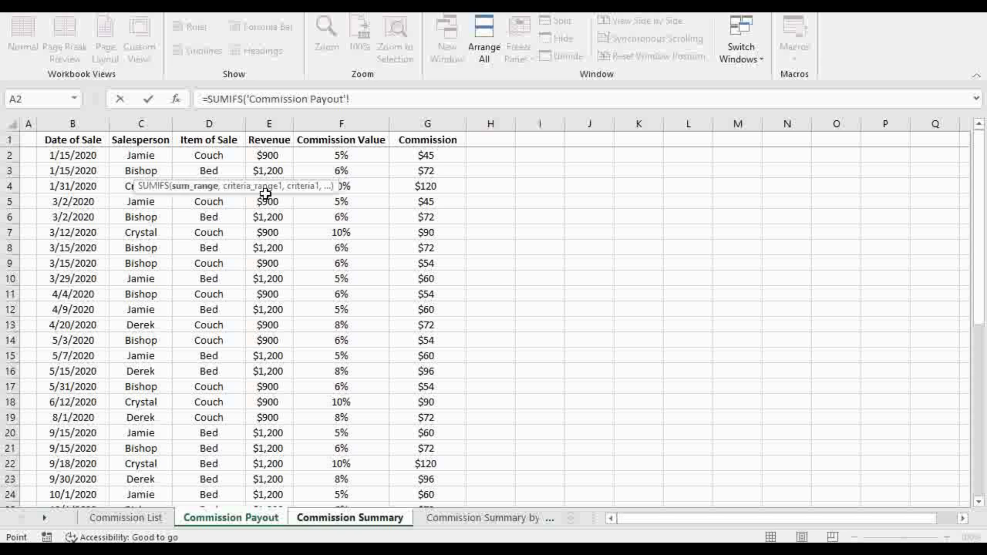
click(427, 122)
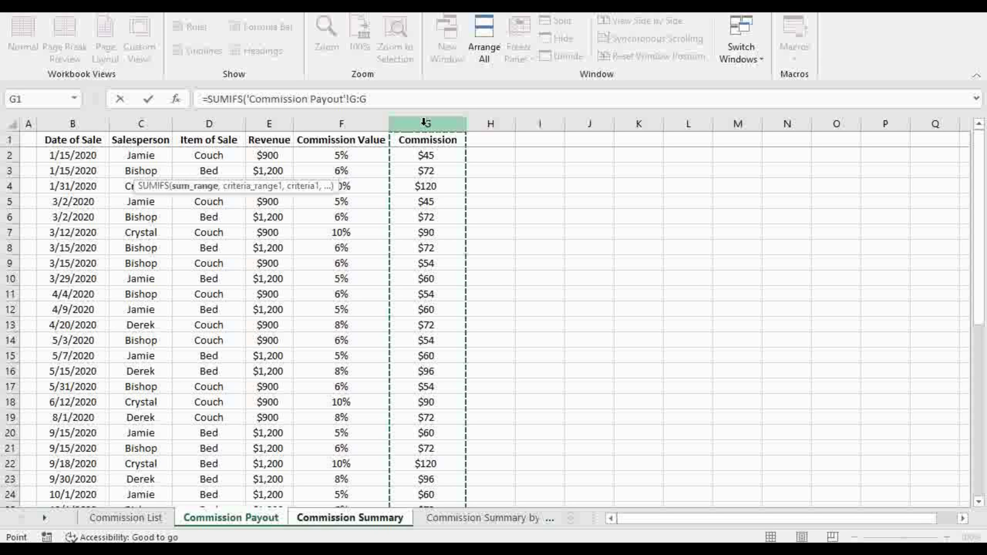
key(F4)
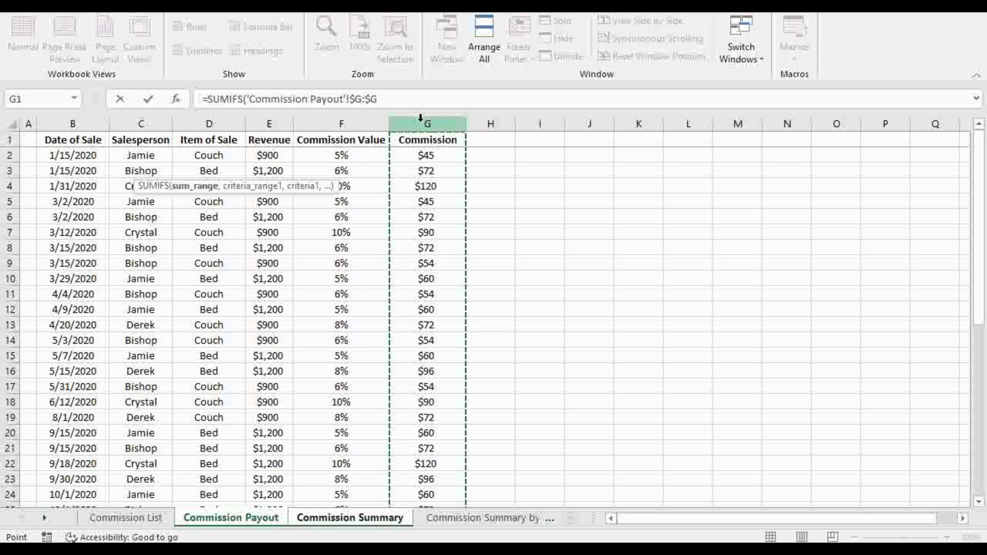
text(,)
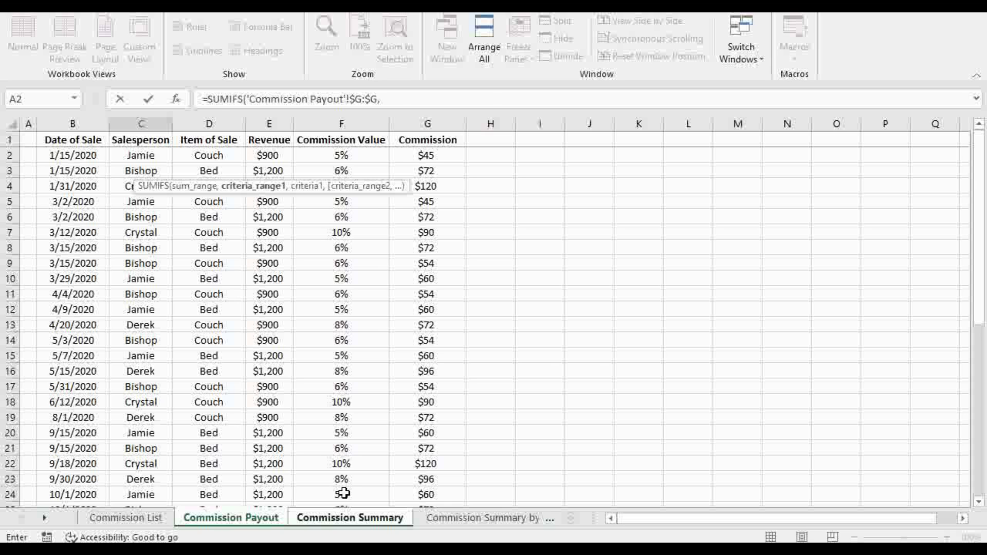
click(362, 520)
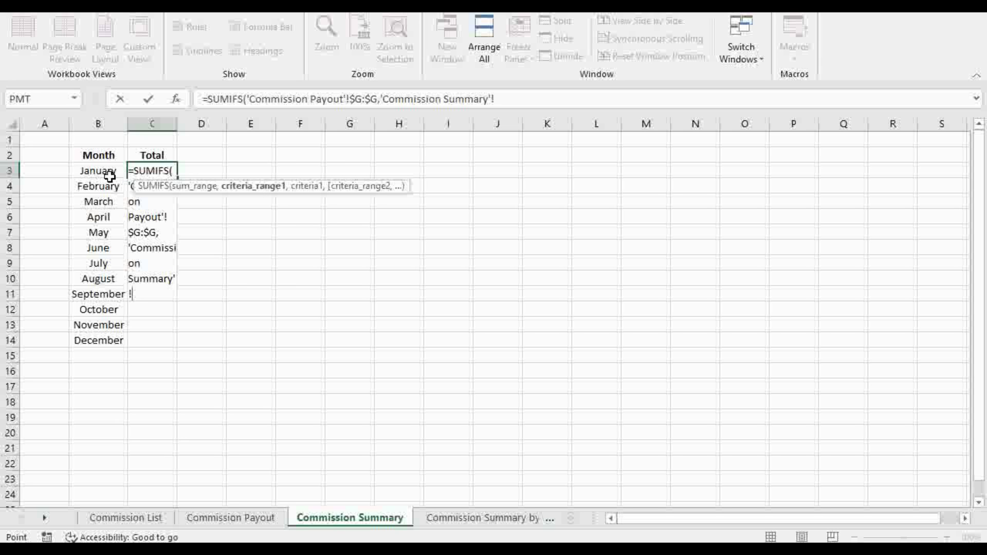
key(Escape)
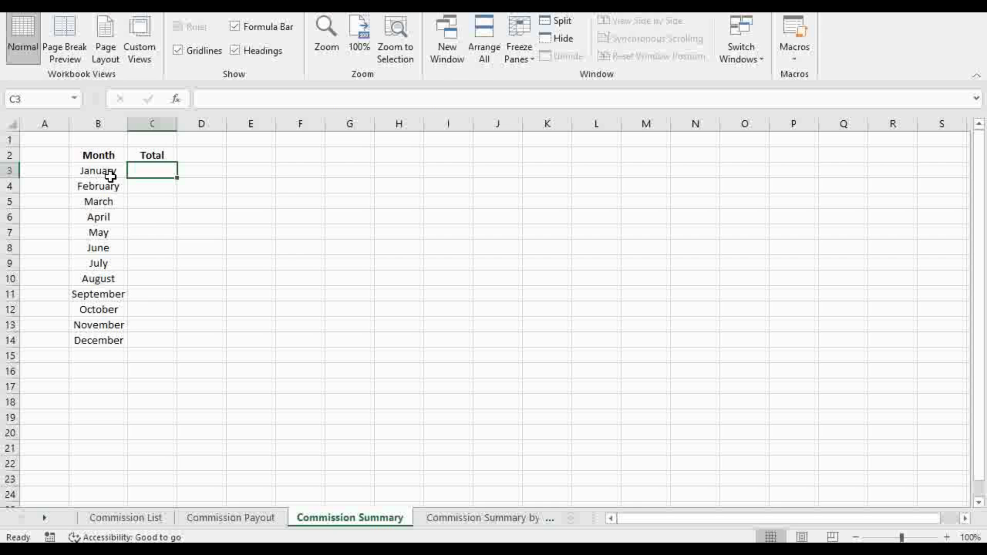
Insert a new column C before Salesperson on Commission Payout, headed 'Month'.
click(250, 519)
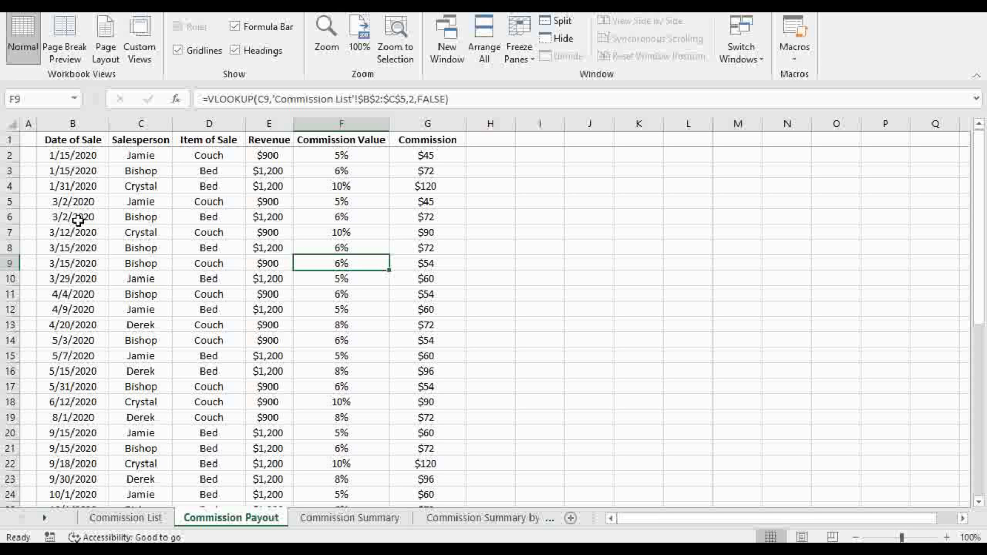
right_click(134, 125)
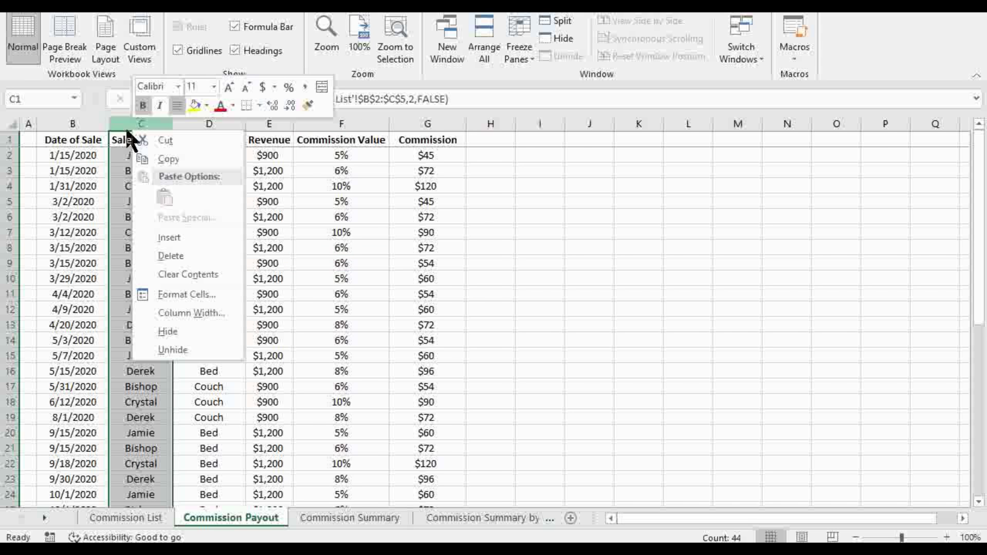
click(209, 239)
click(155, 149)
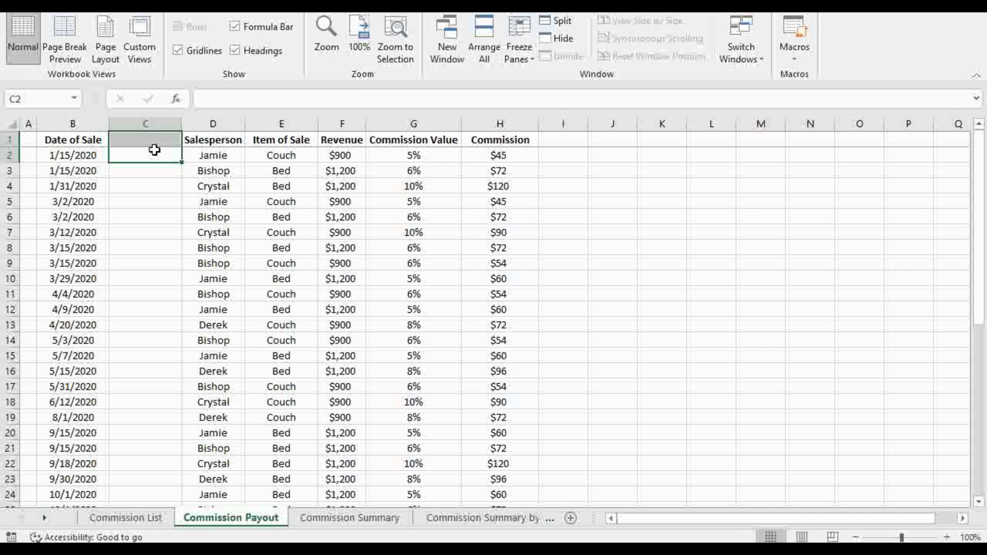
key(Up)
text(Month)
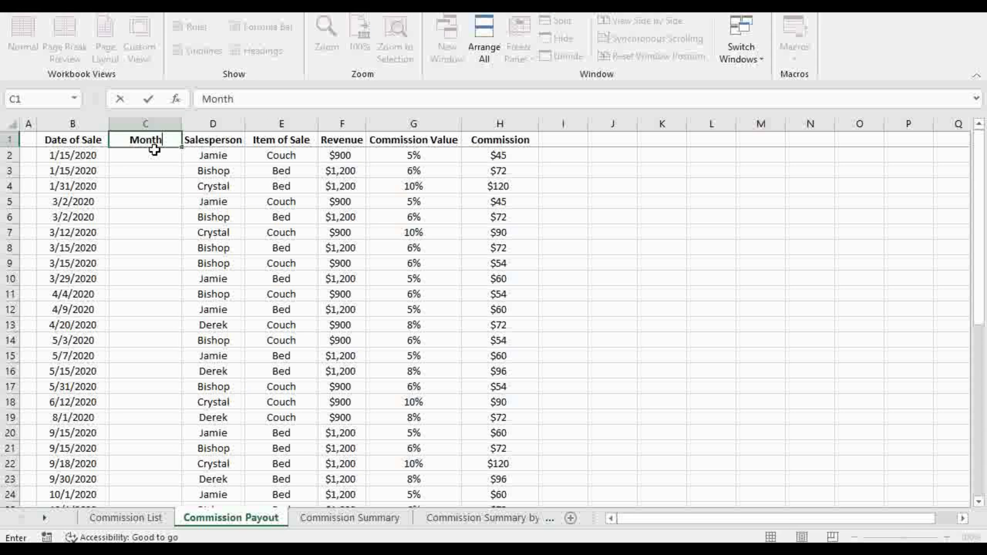
key(Return)
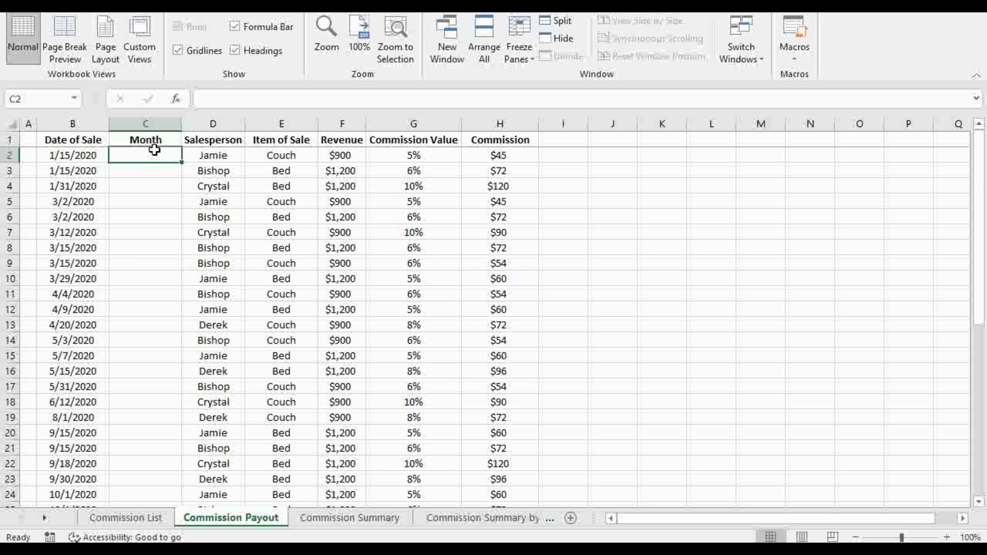
Enter =TEXT(B2,"mmmm") in C2 and fill it down the whole table.
text(=text)
key(Tab)
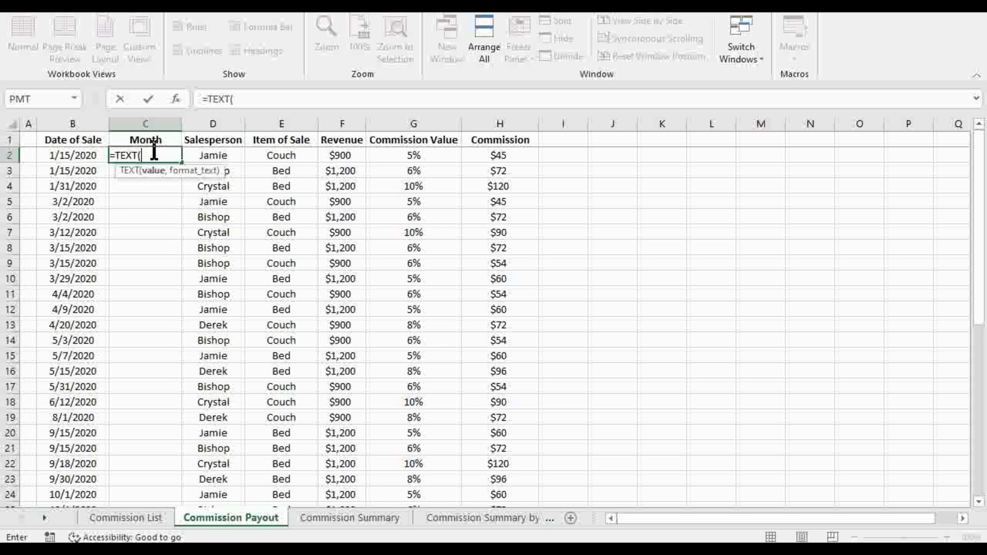
key(Left)
text(,"mmmm")
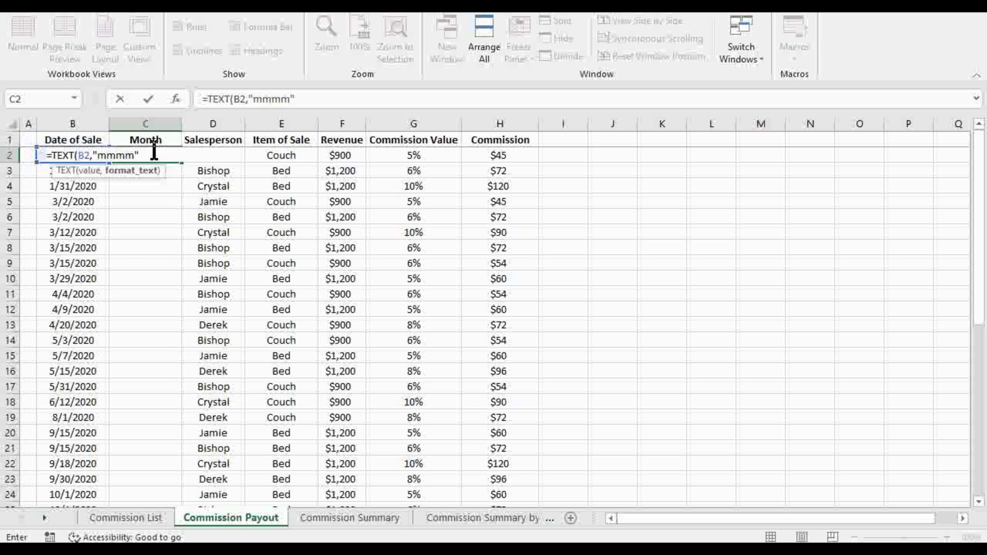
key(Return)
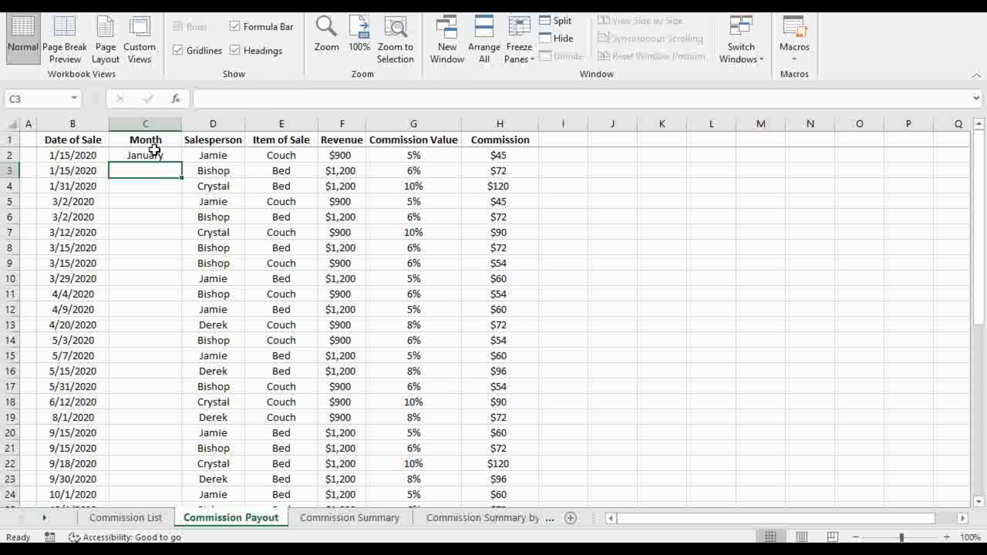
click(136, 154)
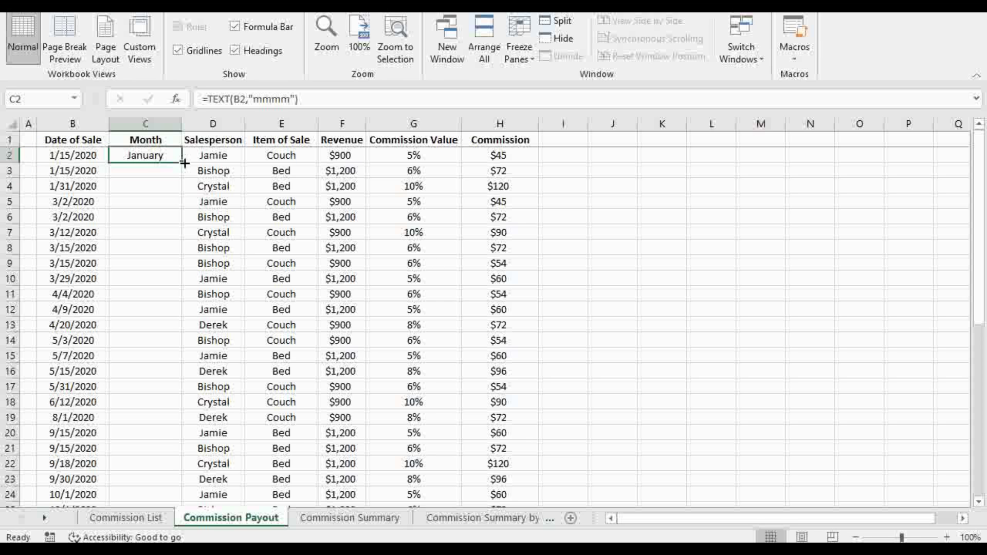
double_click(182, 162)
scroll(154, 326, down, 4)
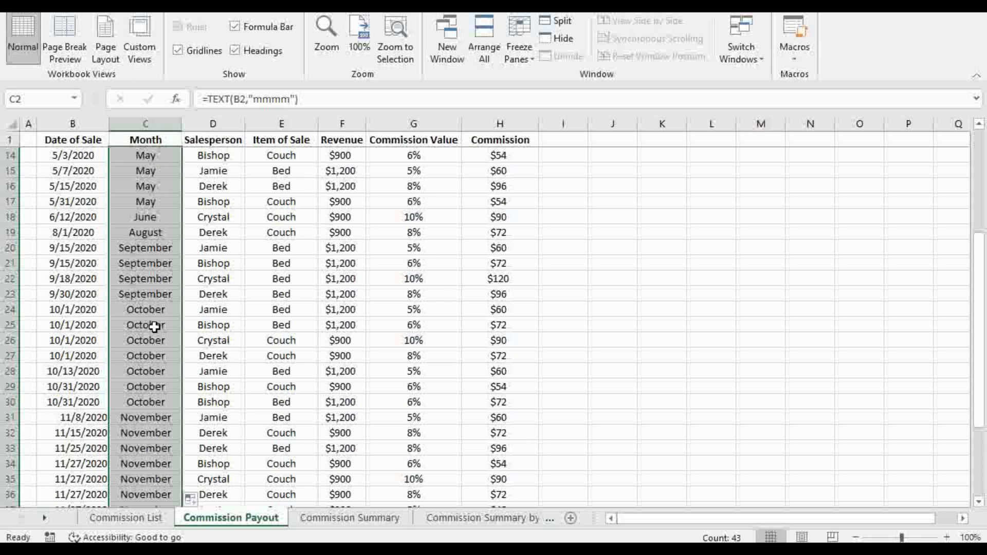
scroll(151, 329, up, 1)
scroll(152, 329, up, 3)
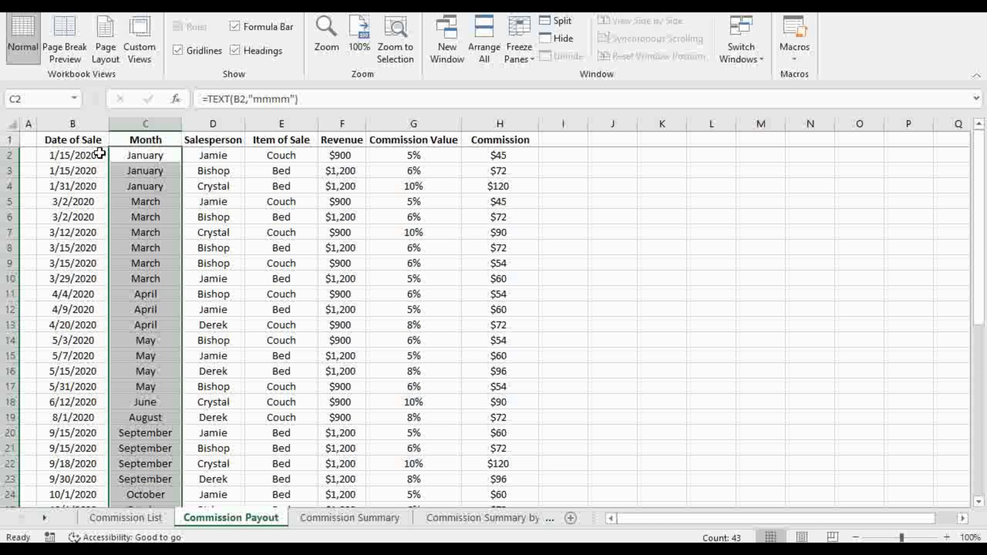
click(154, 155)
Start January's SUMIFS with sum range $H:$H and criteria range $C:$C from Commission Payout.
click(332, 519)
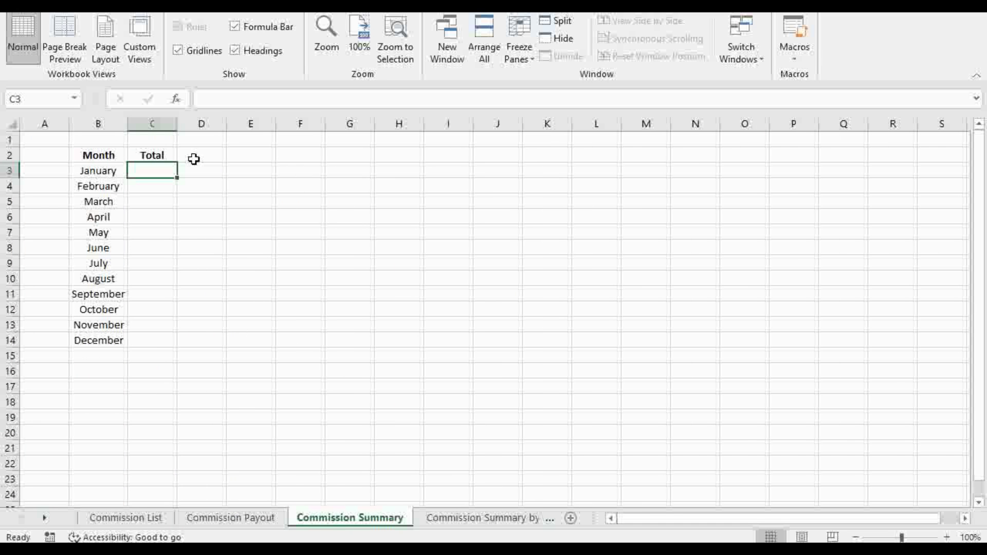
text(=)
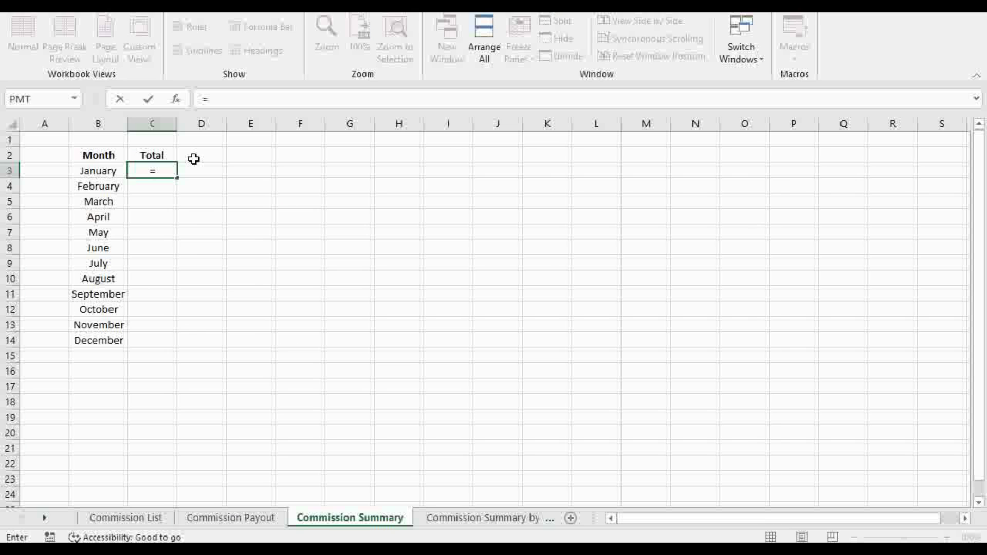
text(sumifs)
key(Tab)
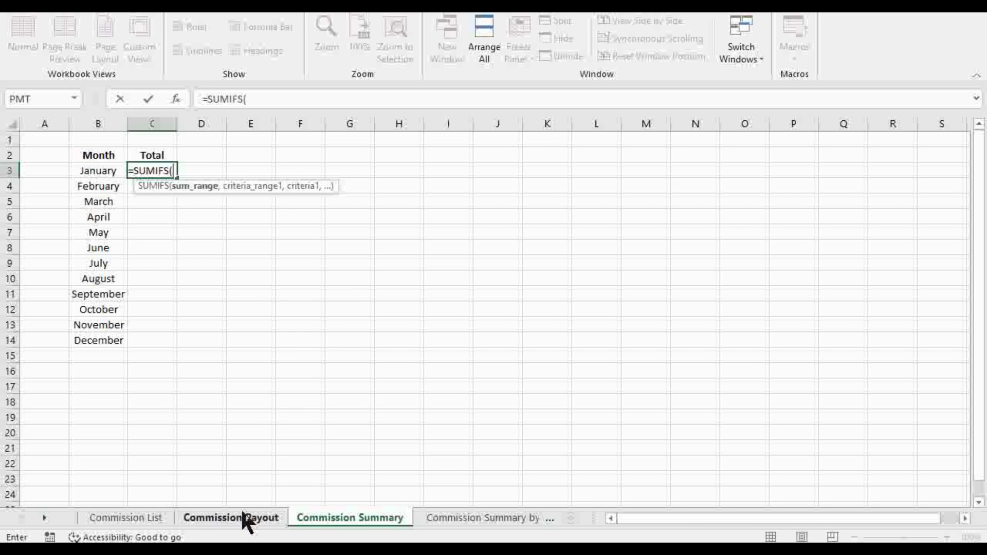
click(232, 519)
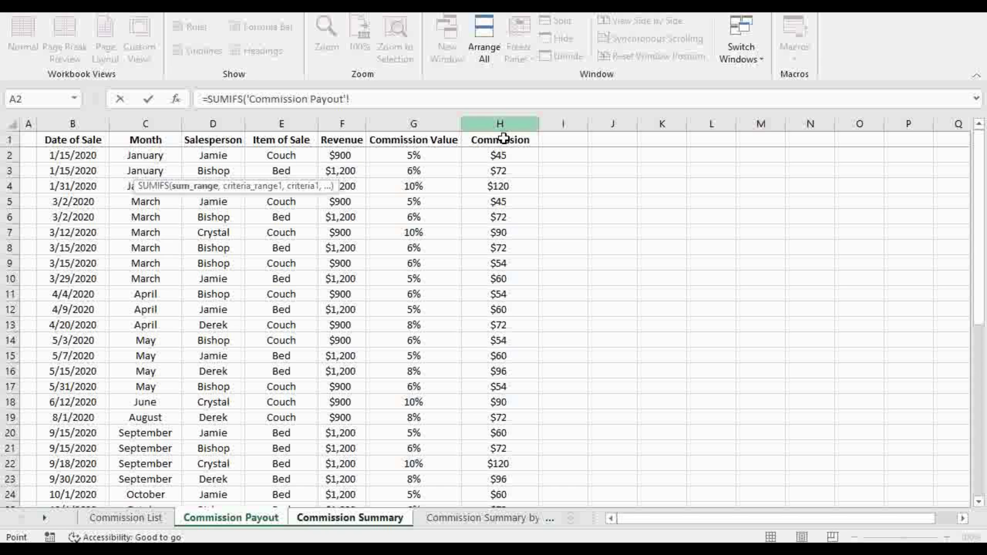
click(481, 123)
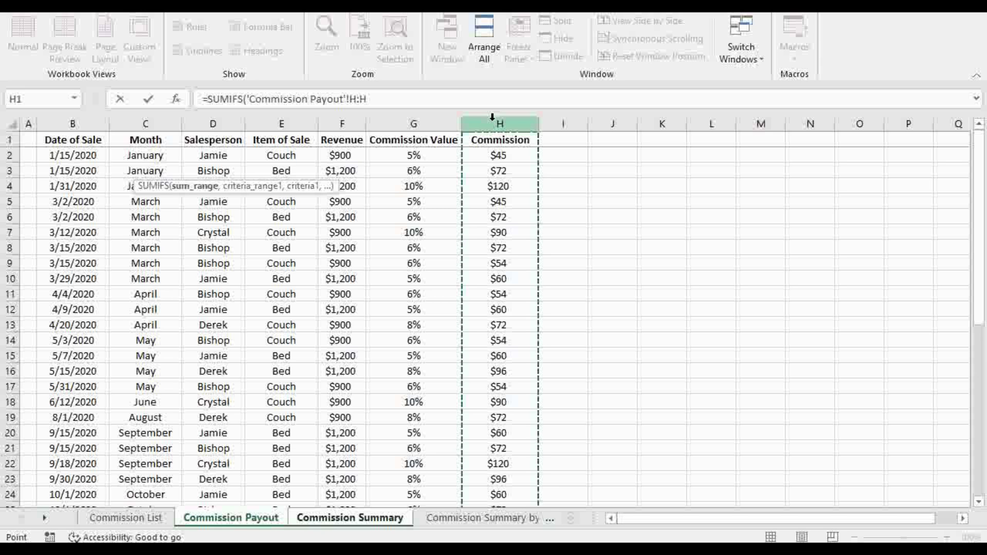
key(F4)
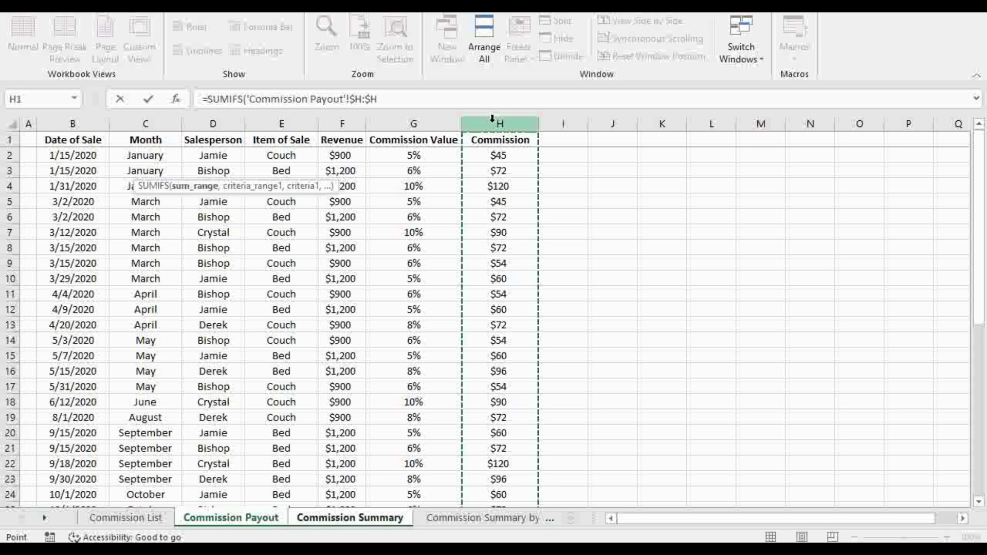
text(,)
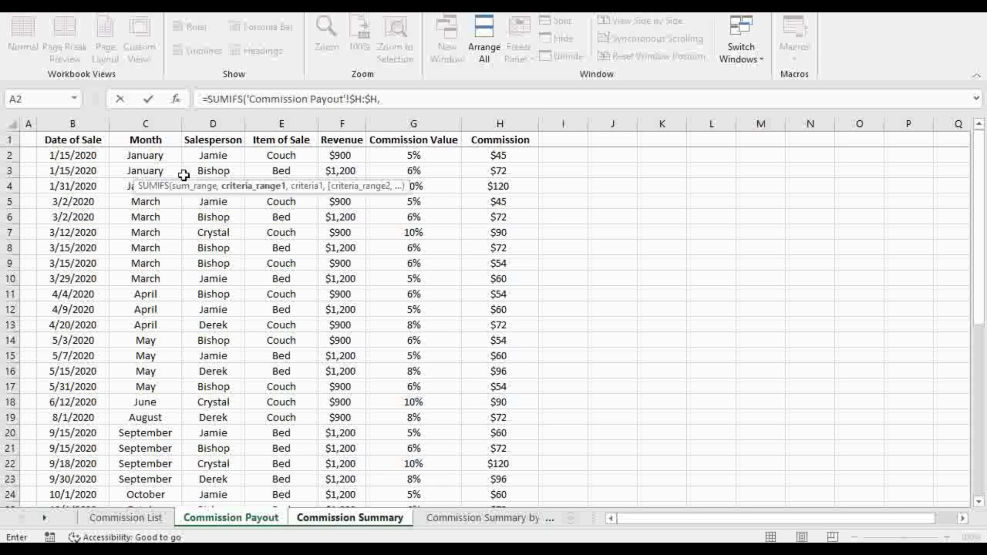
click(160, 116)
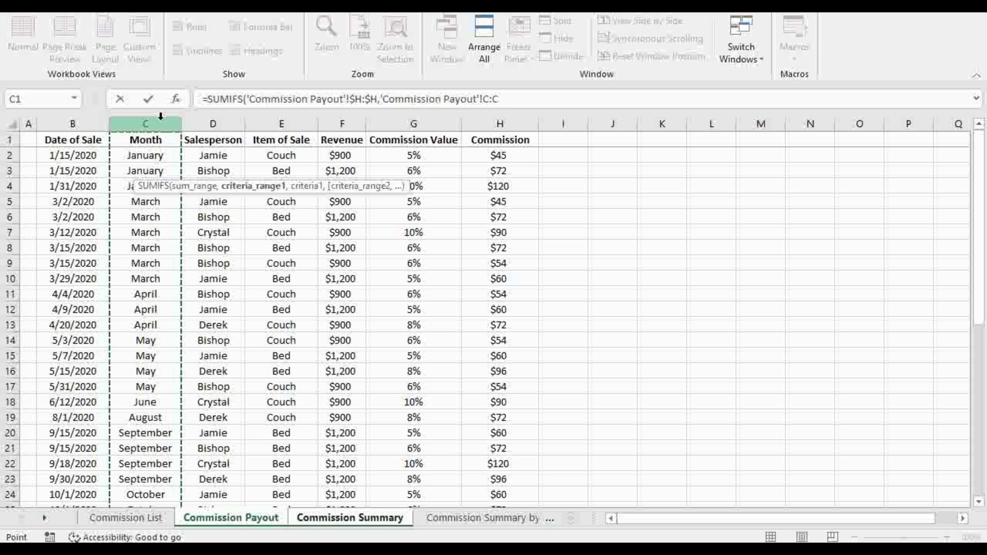
key(F4)
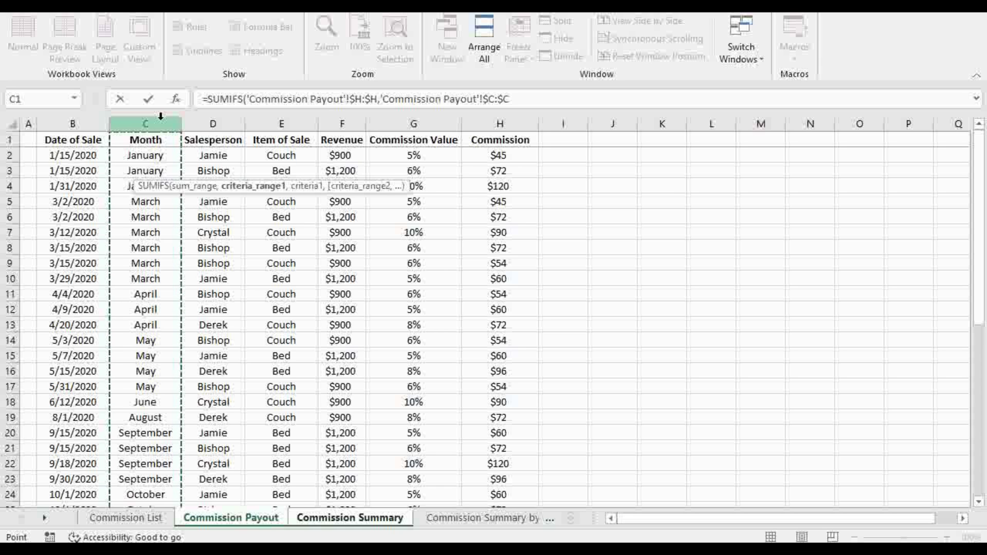
text(,)
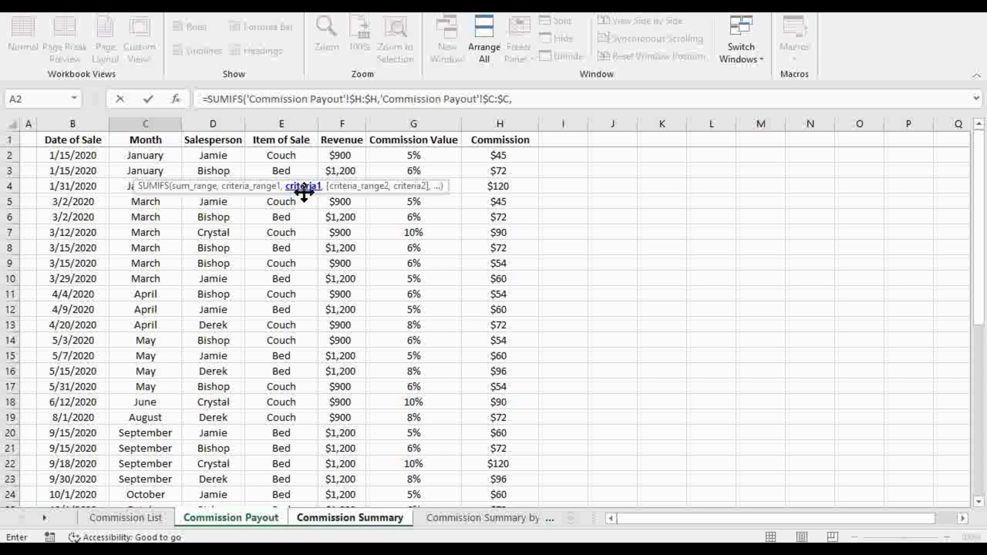
Use January label B3 as the criterion and format the $237.00 result as currency.
click(361, 519)
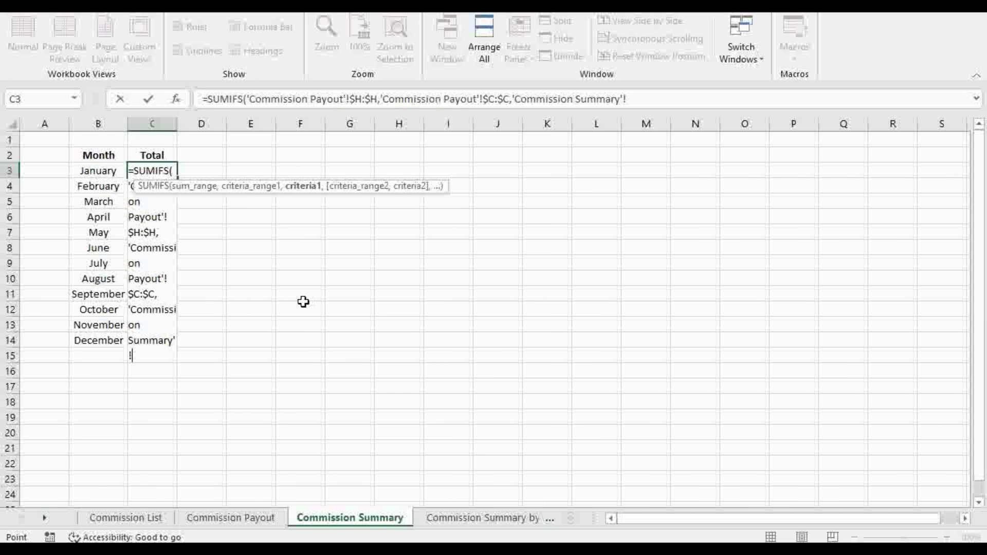
click(97, 168)
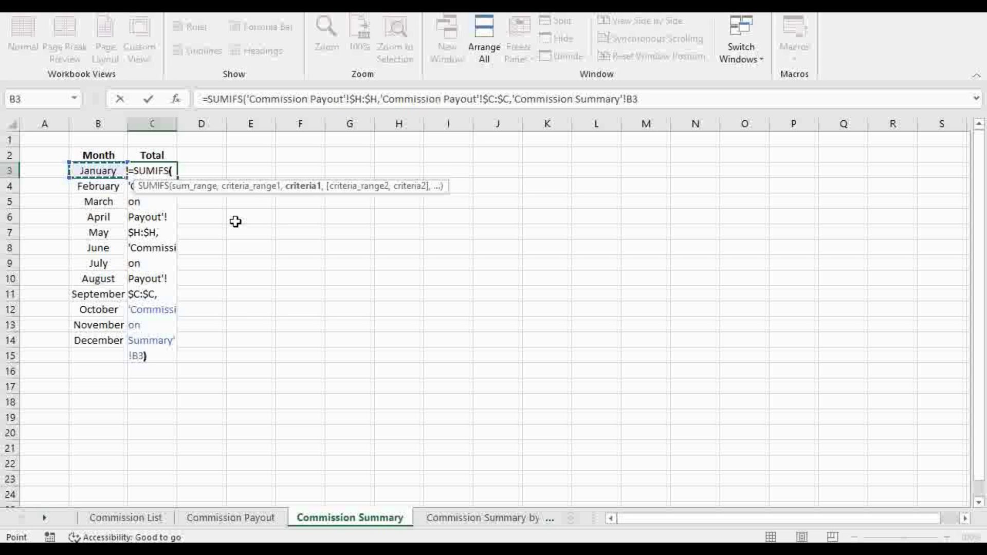
text())
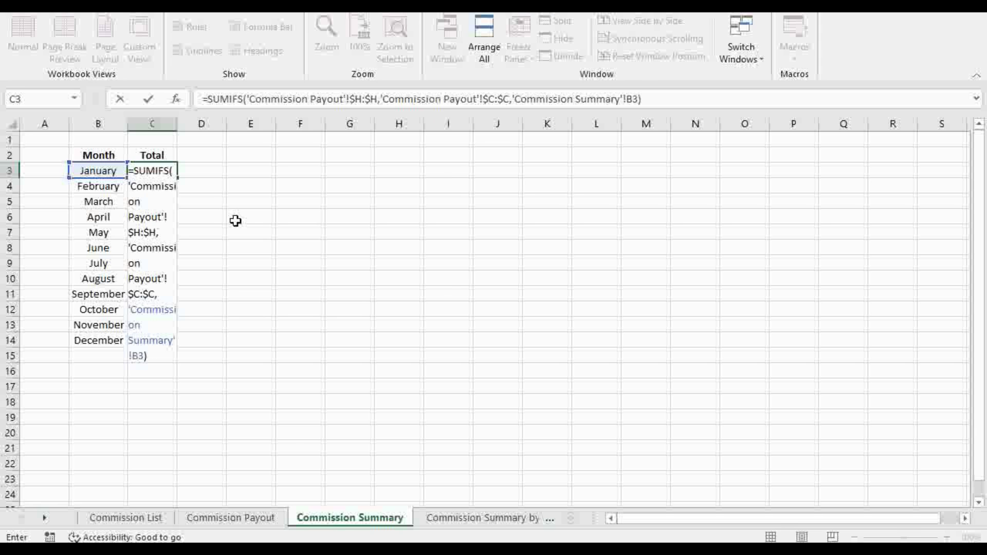
key(Return)
click(161, 170)
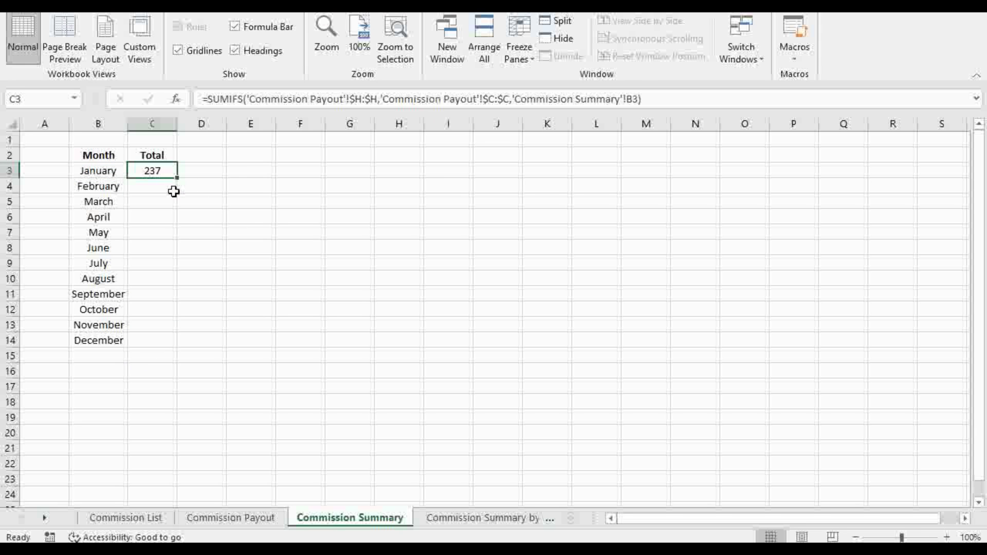
key(ctrl+shift+4)
click(238, 511)
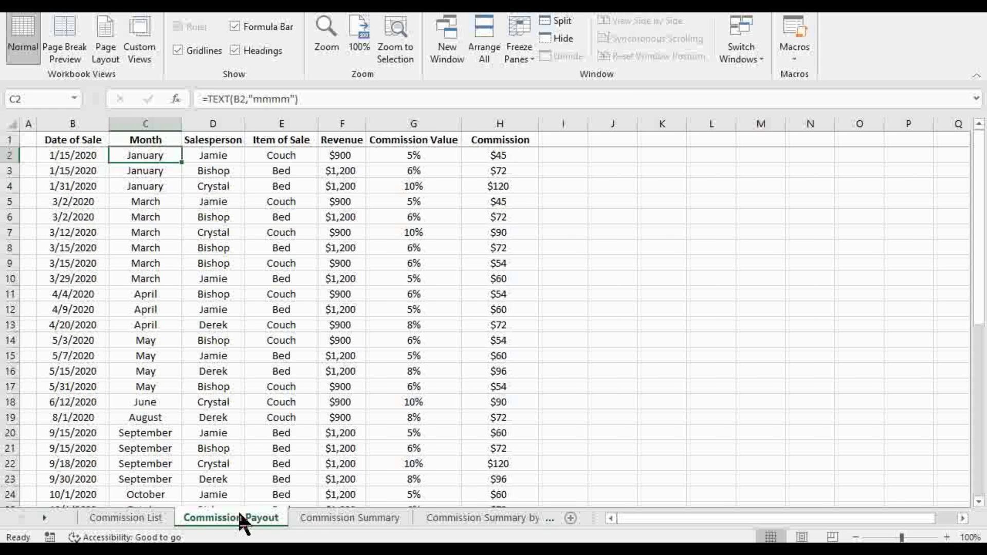
Verify January's $237 in H2:H4, then fill C3's formula down to December ($204.00).
click(515, 154)
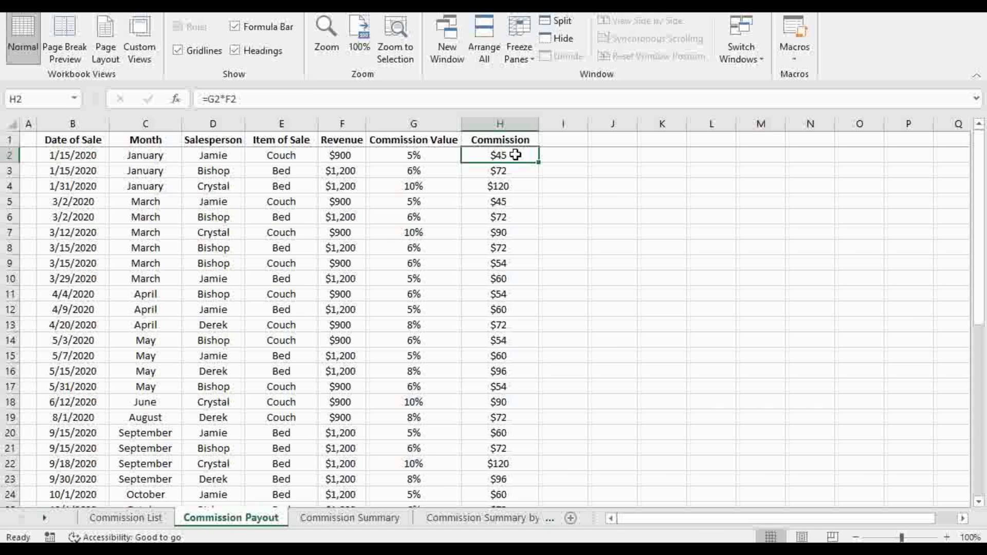
drag(515, 154, 511, 182)
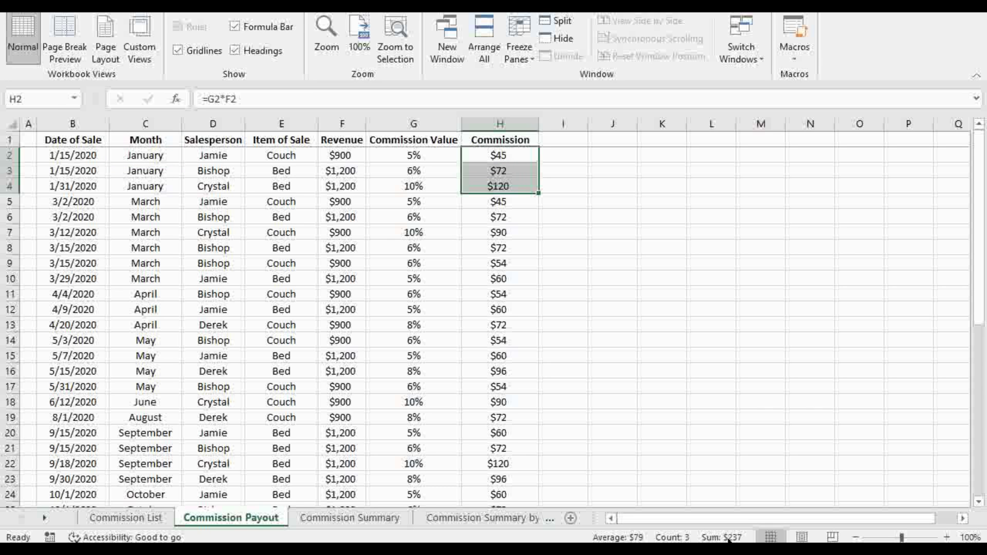
click(360, 518)
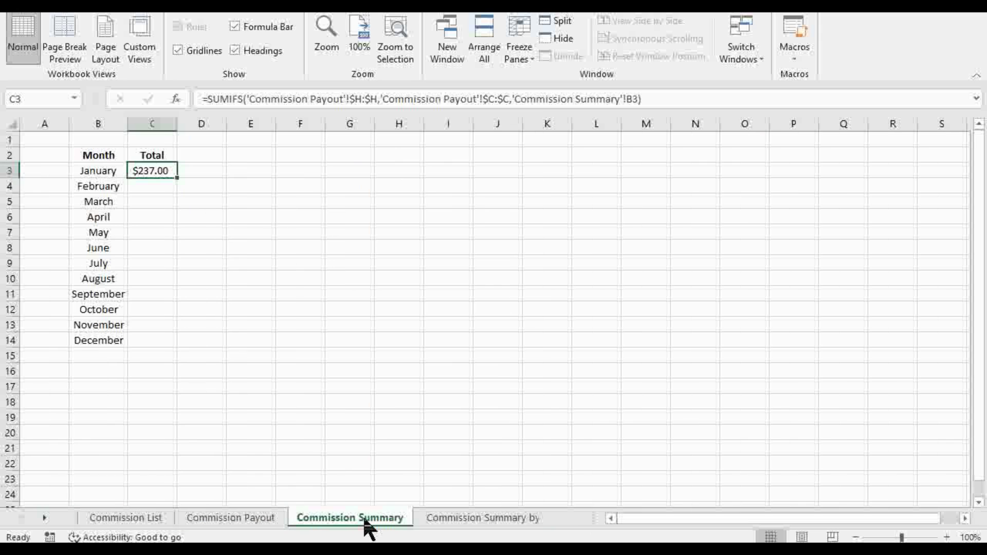
double_click(176, 179)
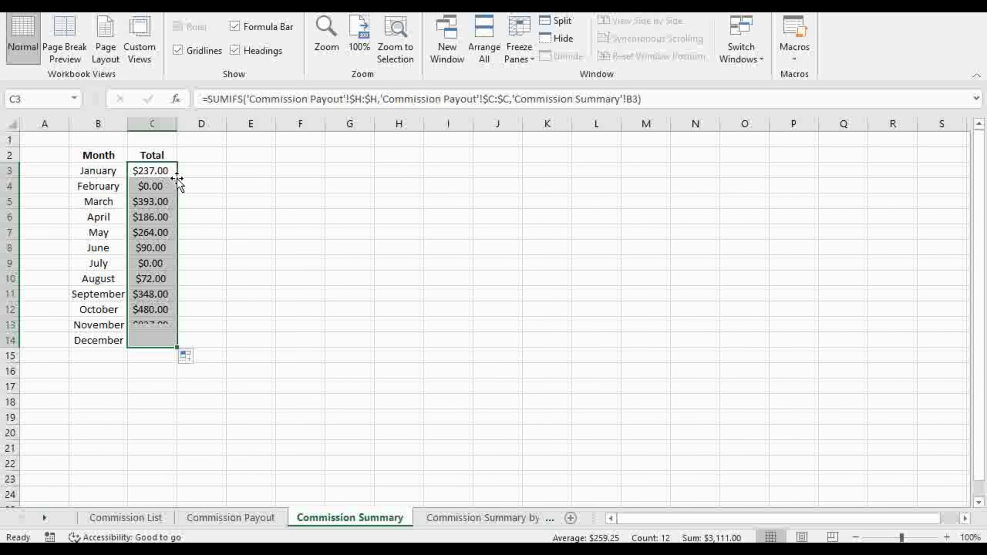
click(165, 183)
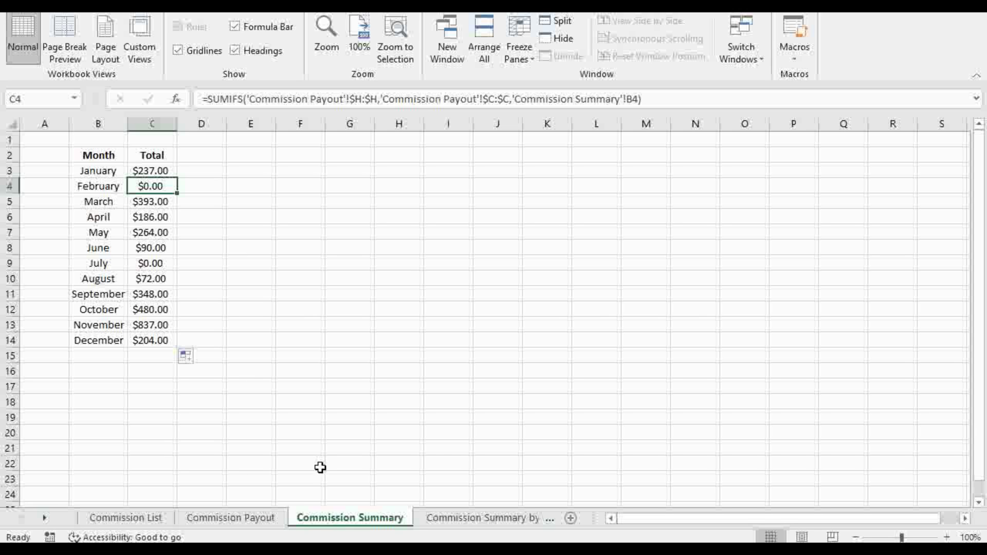
On Commission Summary by Seller, start a SUMIFS in C3 summing Commission column $H:$H.
click(460, 518)
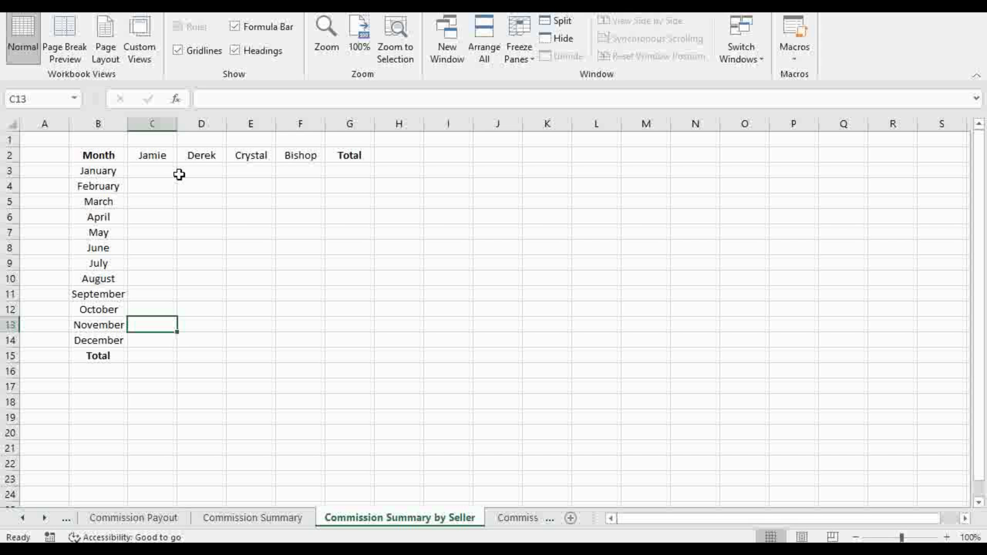
click(161, 169)
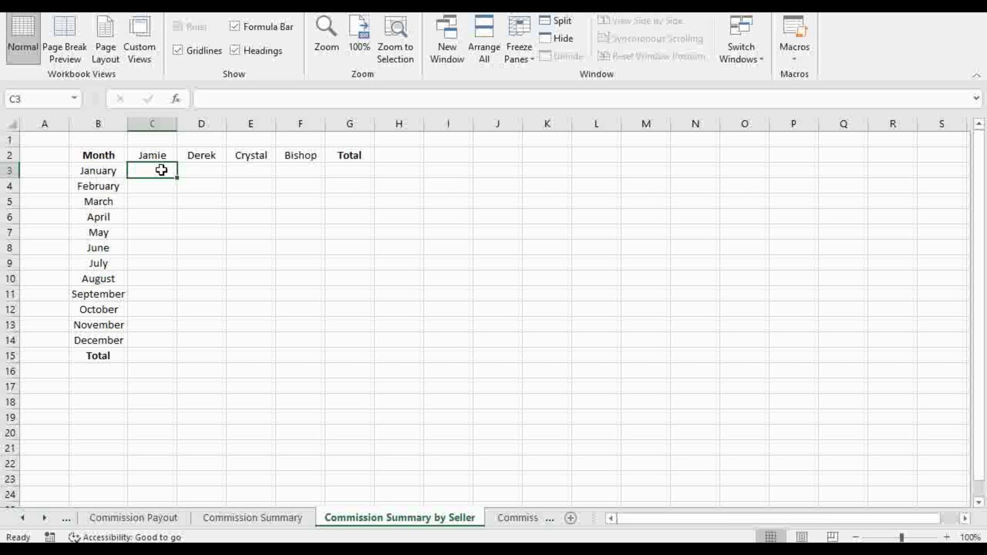
text(=)
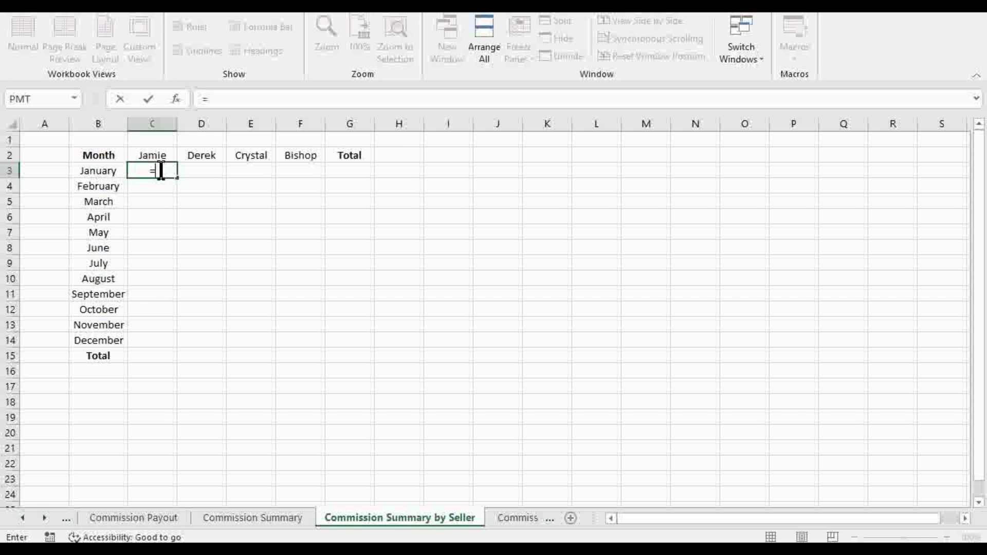
text(sumifs)
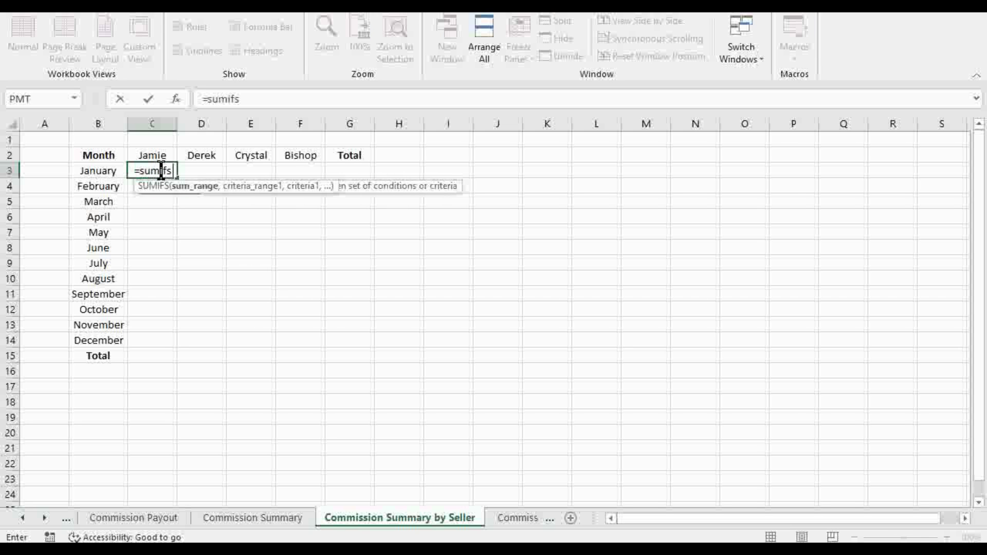
key(Tab)
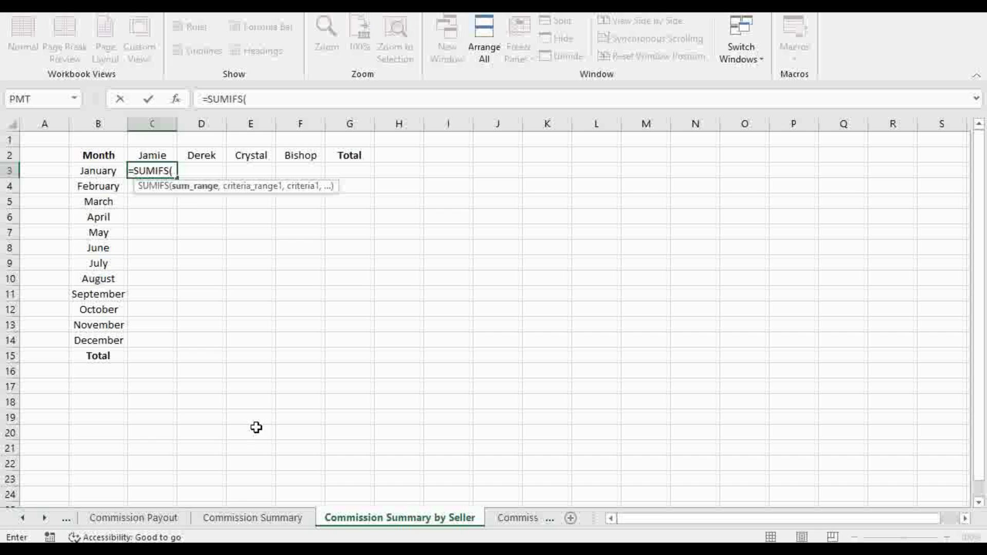
click(145, 518)
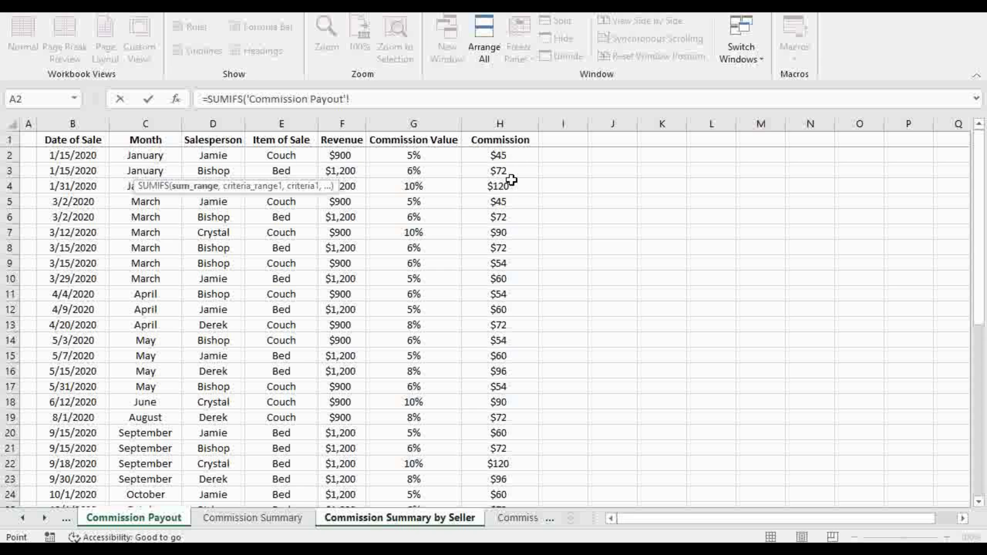
click(502, 122)
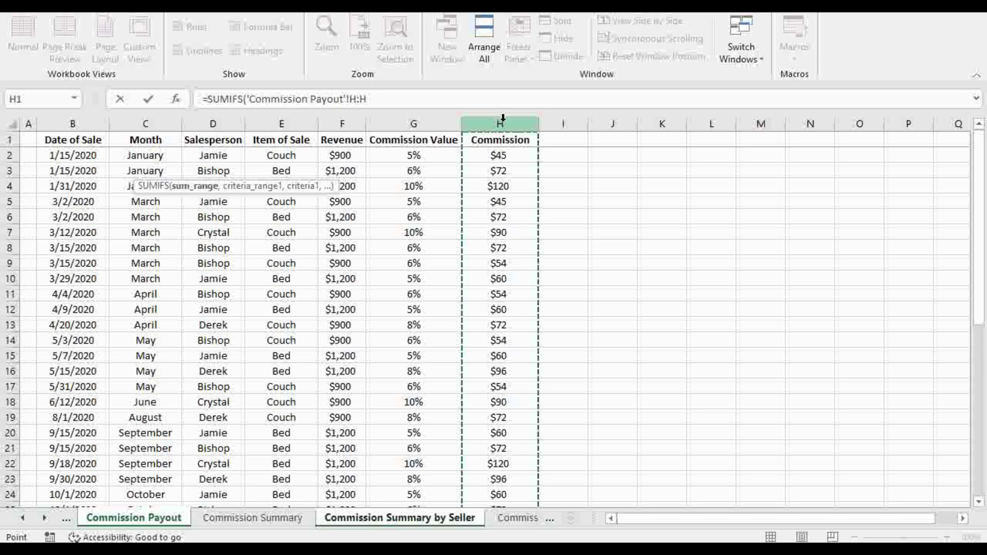
key(F4)
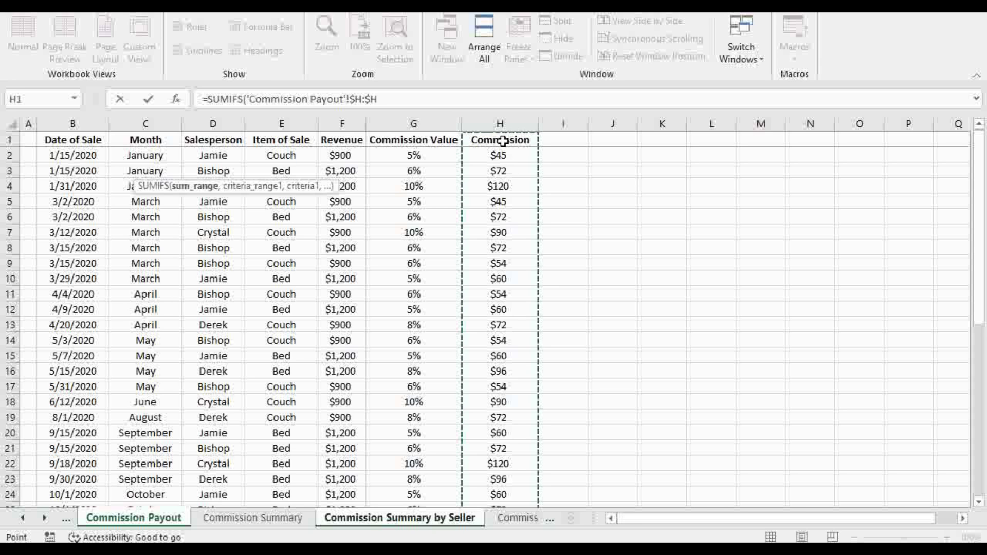
text(,)
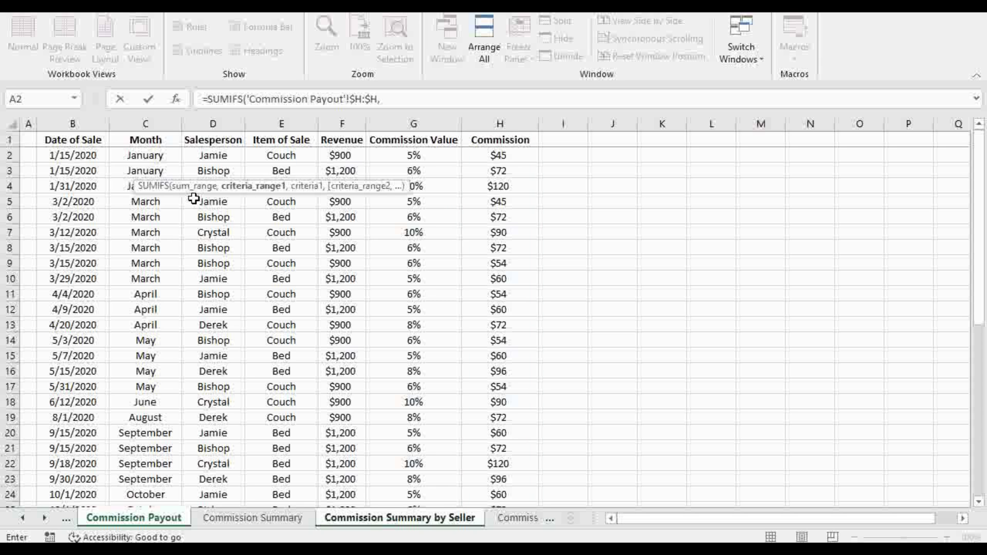
Add Month $C:$C and Salesperson $D:$D as criteria ranges and close the formula.
click(146, 117)
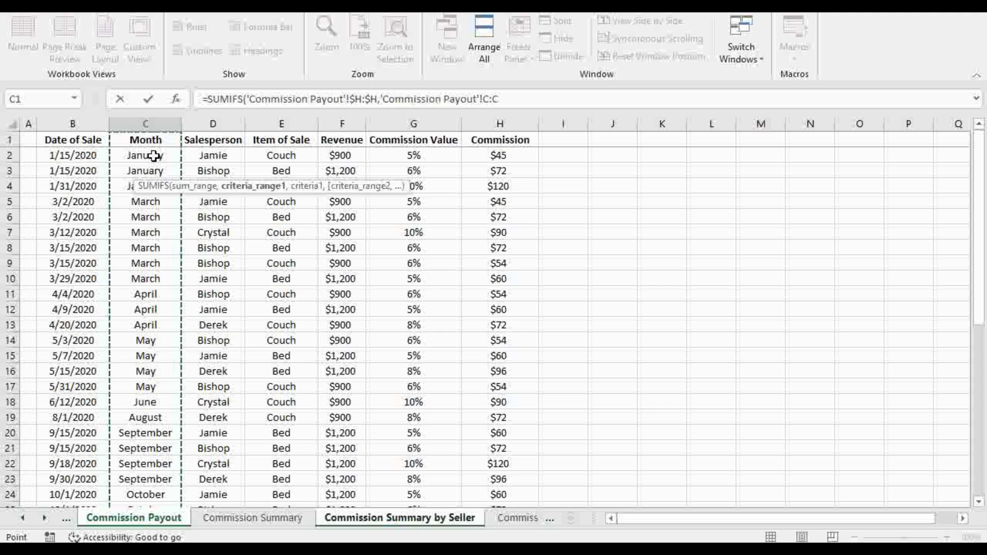
key(F4)
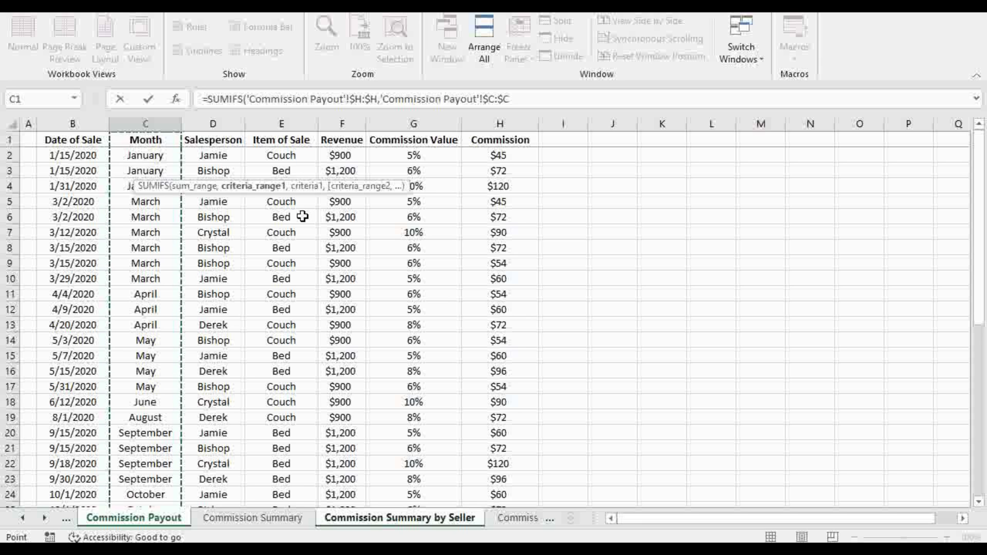
text(,,)
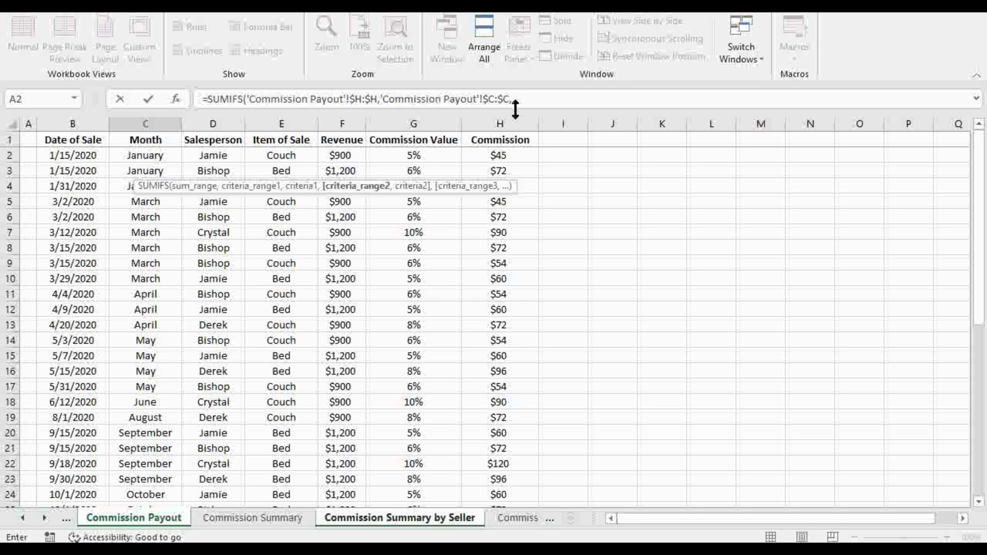
click(540, 99)
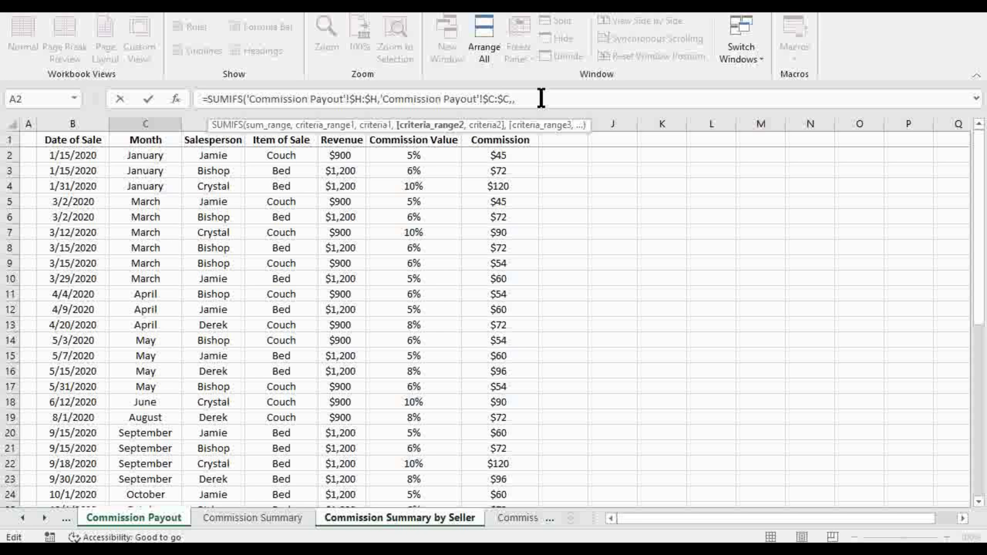
click(199, 114)
click(198, 113)
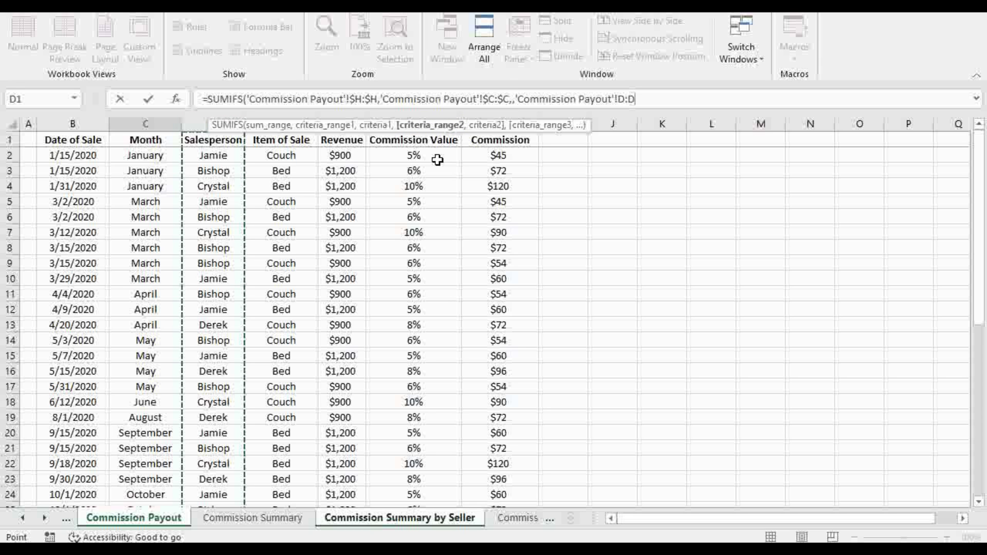
key(F4)
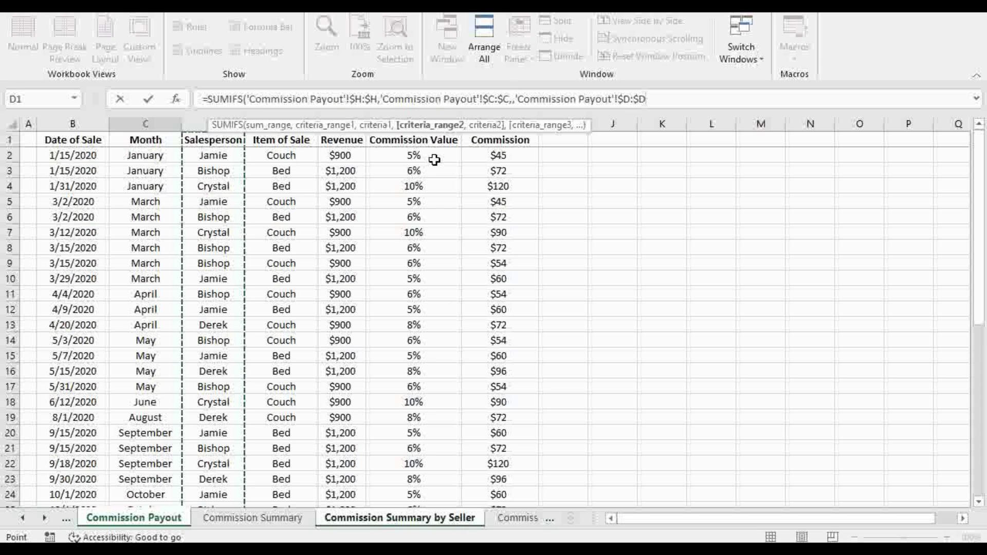
text(,)
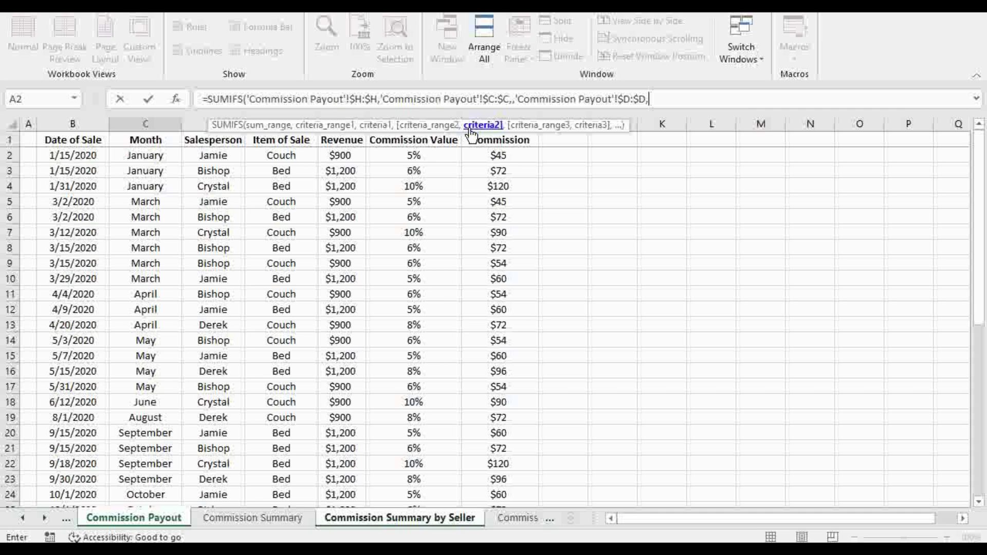
text())
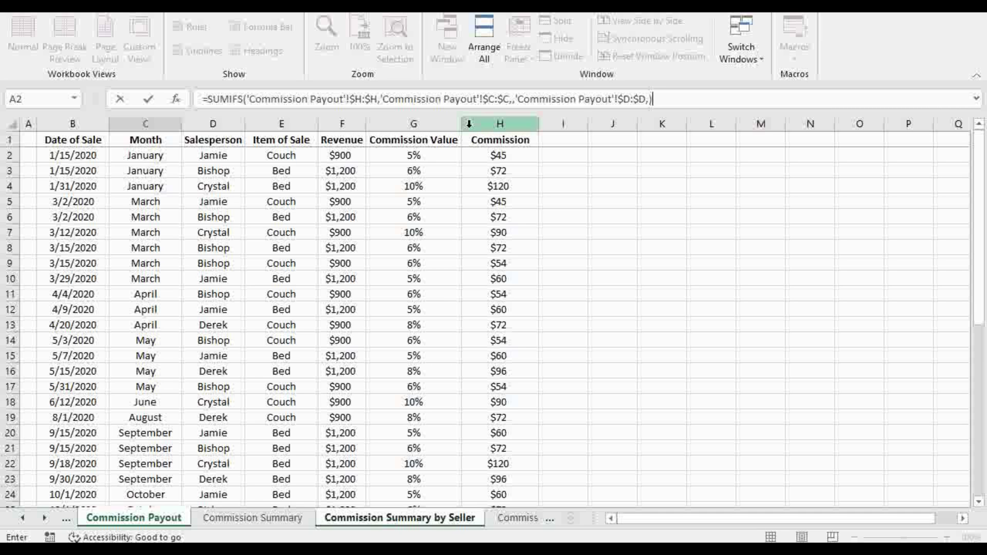
Add criteria B3 (January) and $C$2 (Jamie) to C3's SUMIFS, giving $45.
key(Return)
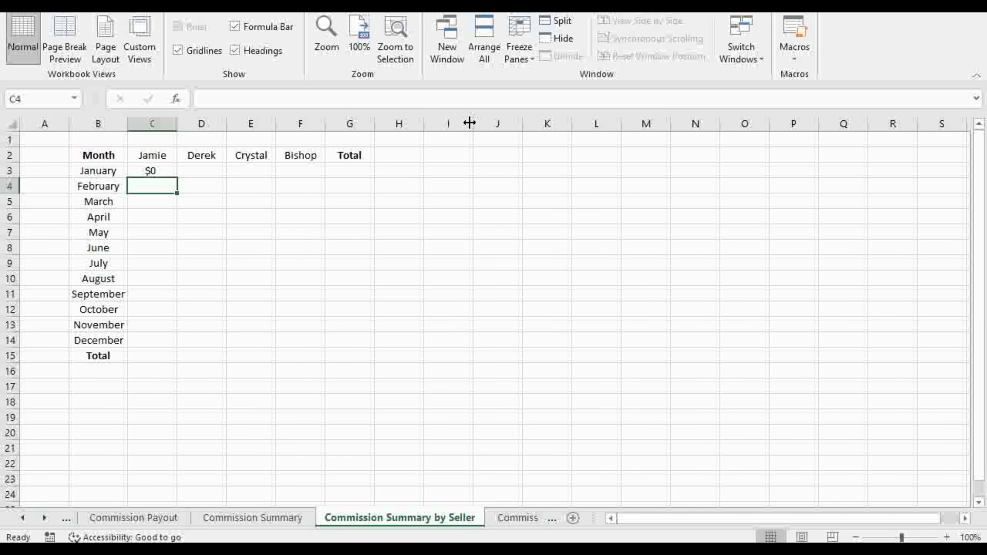
click(168, 165)
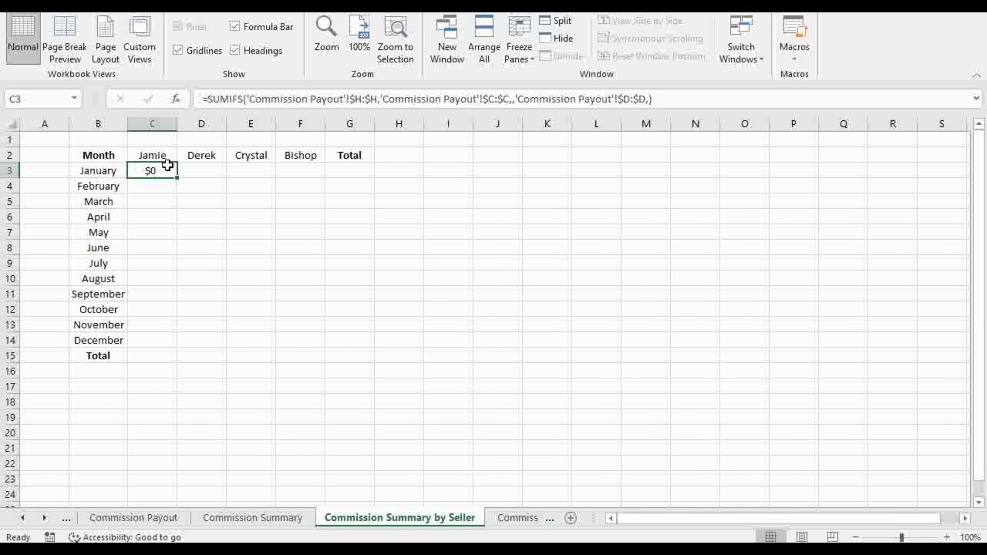
click(513, 102)
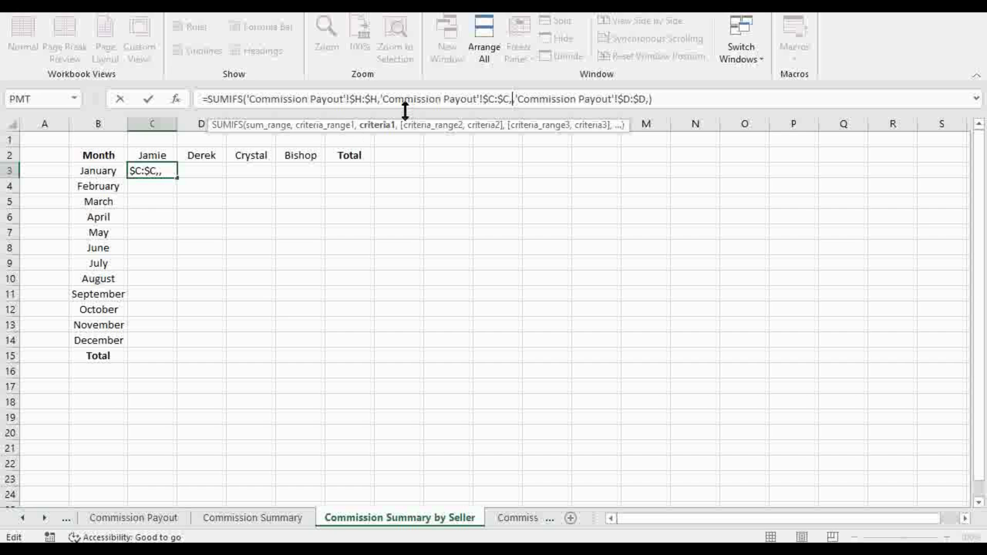
click(106, 171)
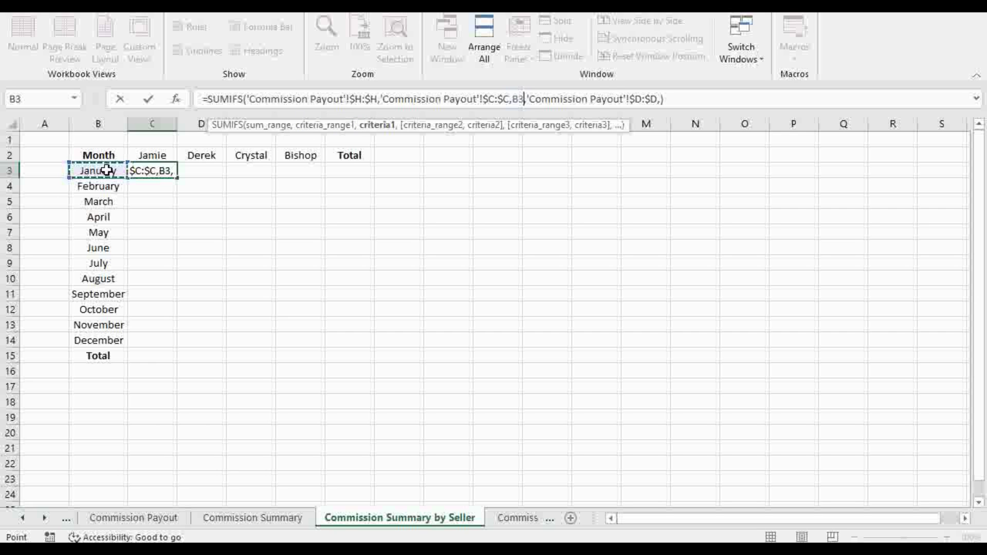
click(662, 99)
text())
click(662, 99)
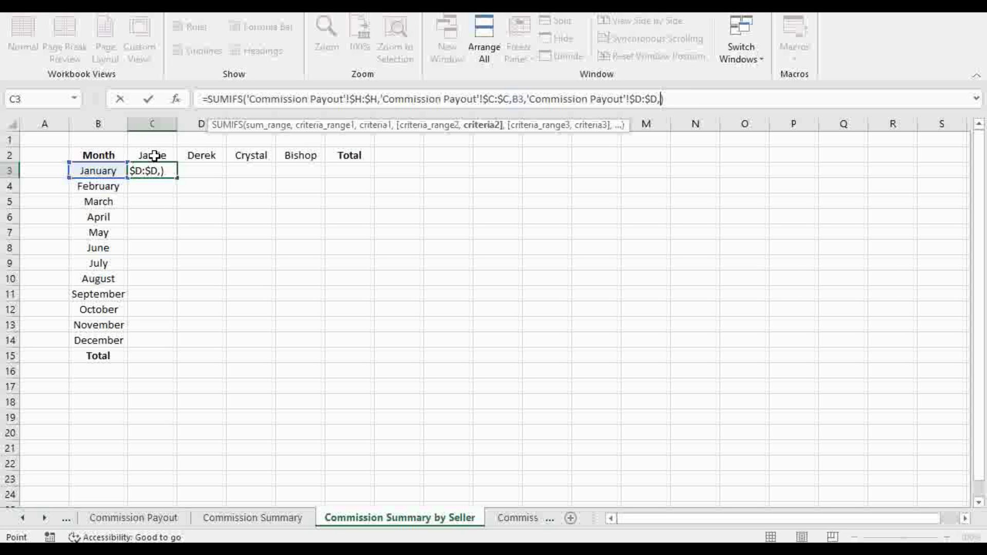
click(154, 155)
key(F4)
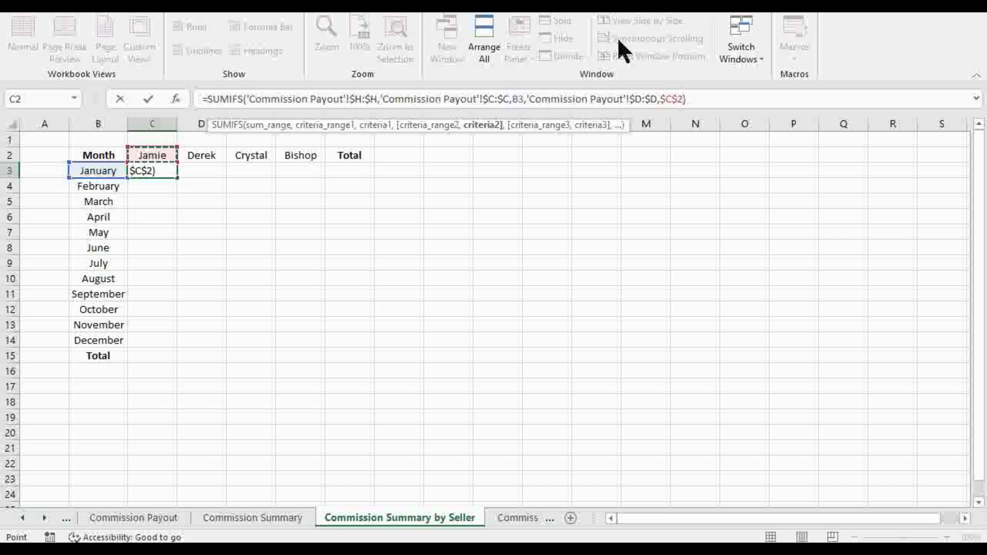
key(Return)
Fill Jamie's formula down through December and clear the stray copy in the Total row.
click(162, 171)
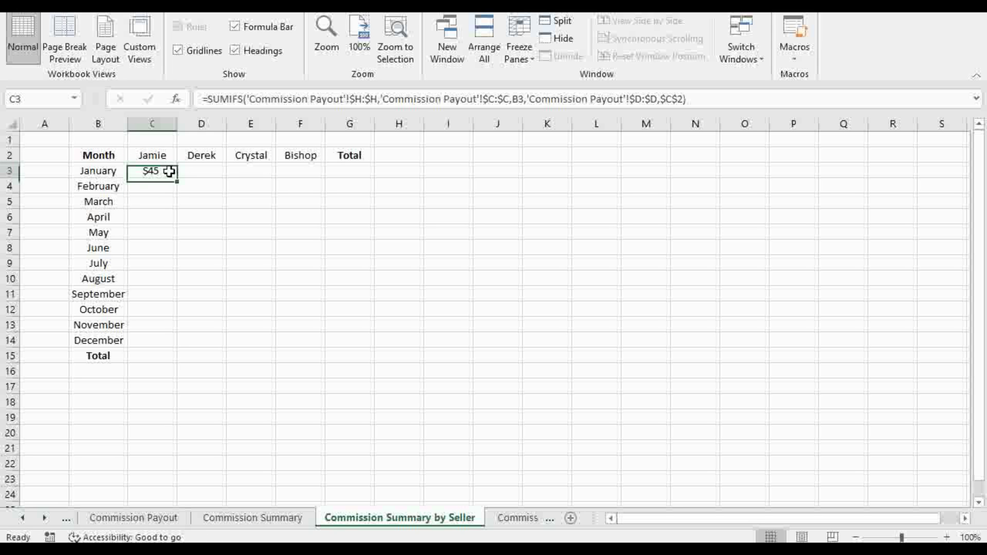
double_click(177, 180)
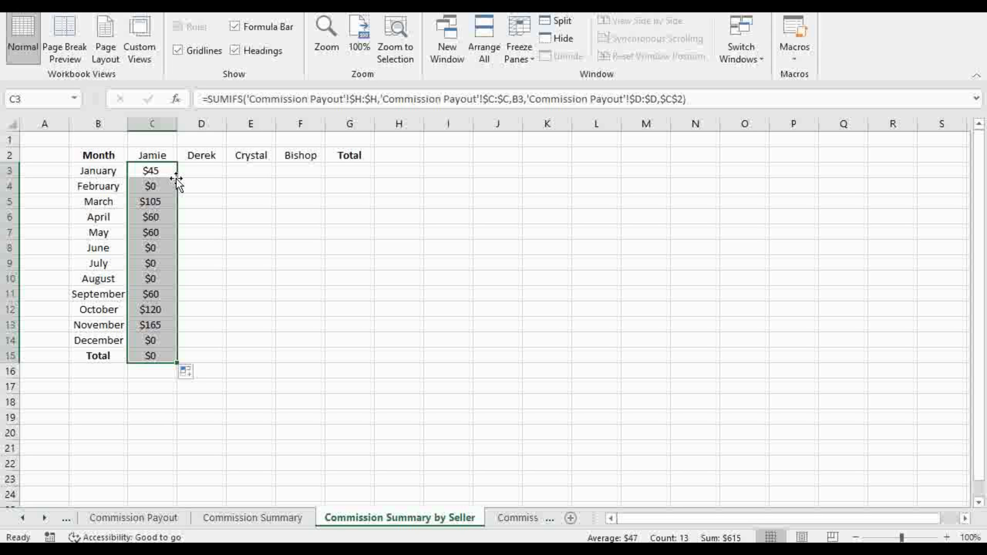
click(164, 168)
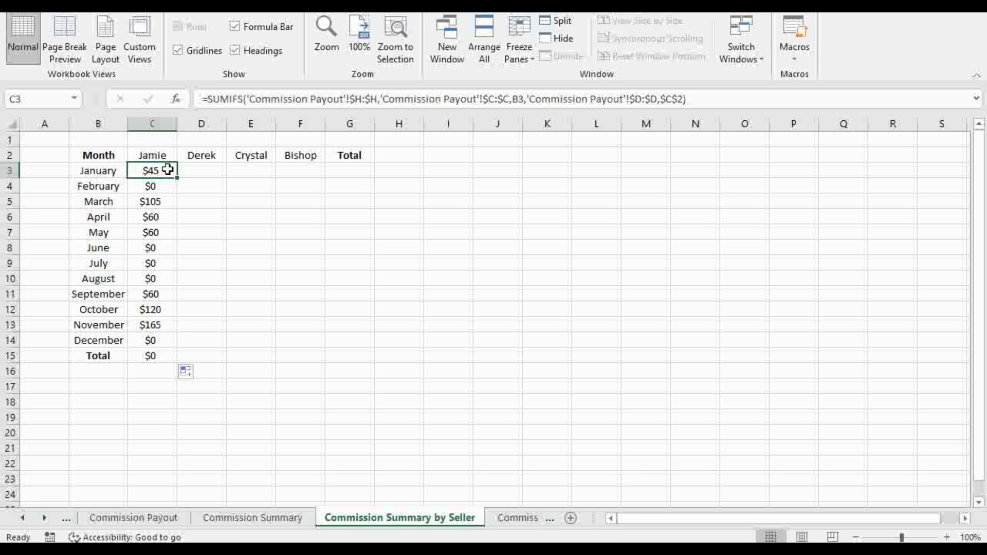
click(164, 360)
key(Delete)
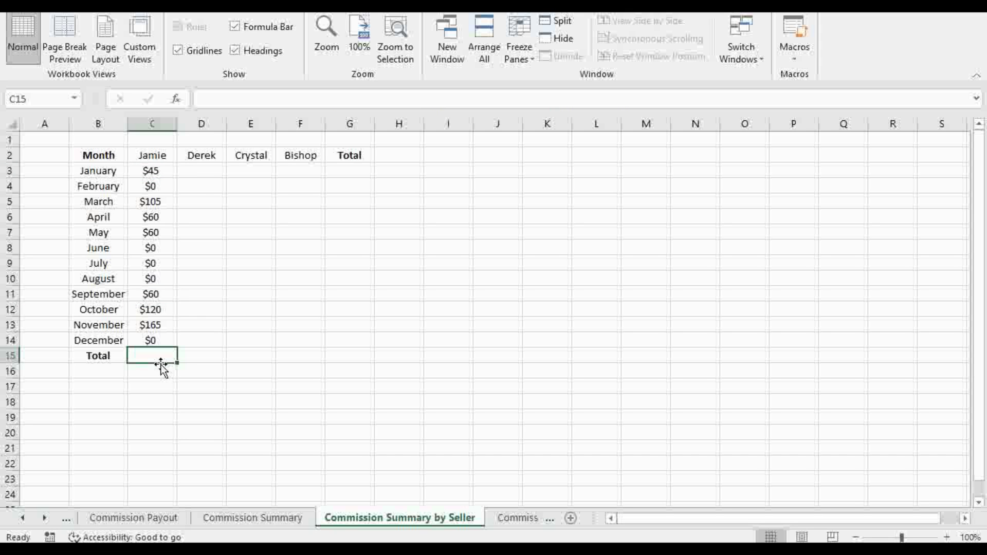
Copy Jamie's January formula to D3, repointing it to Derek and January ($0).
click(198, 171)
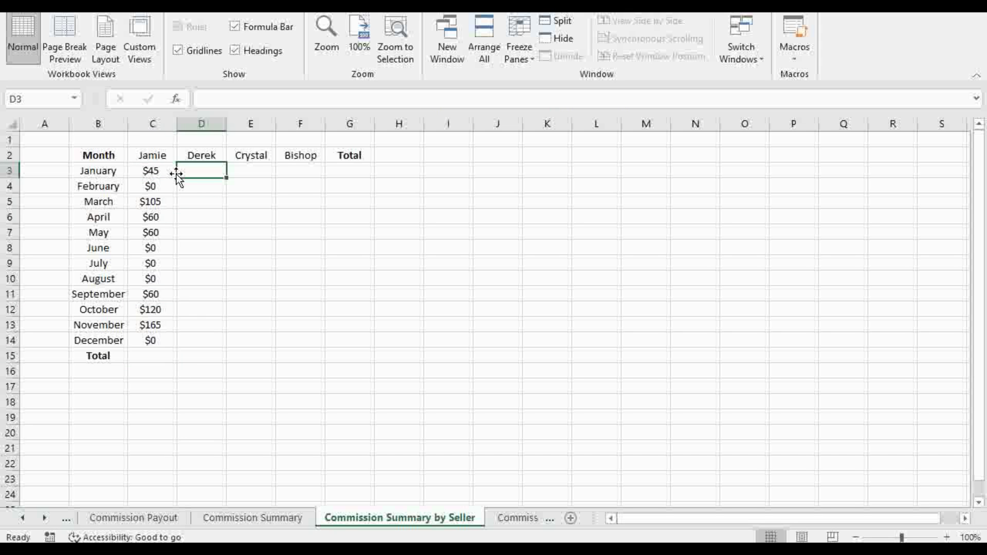
click(157, 173)
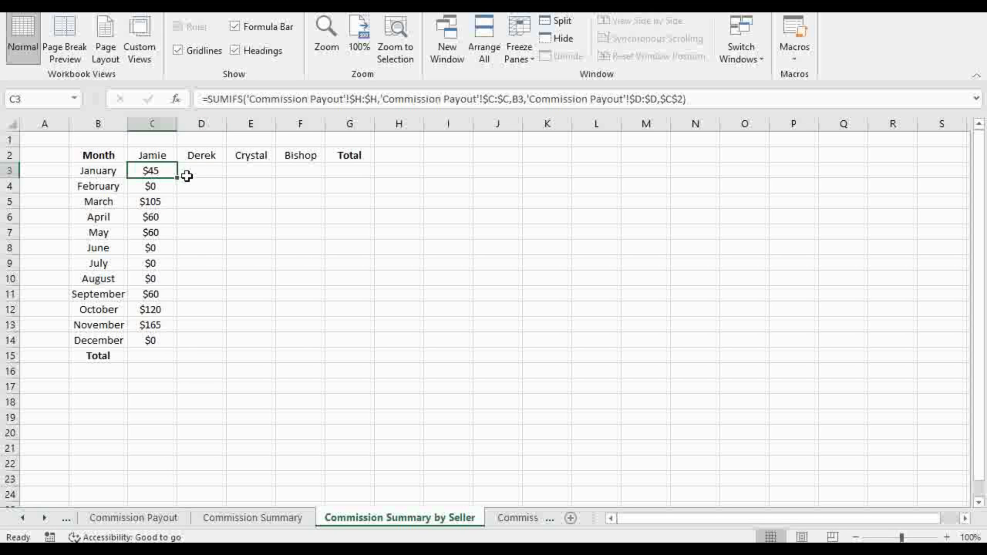
key(ctrl+c)
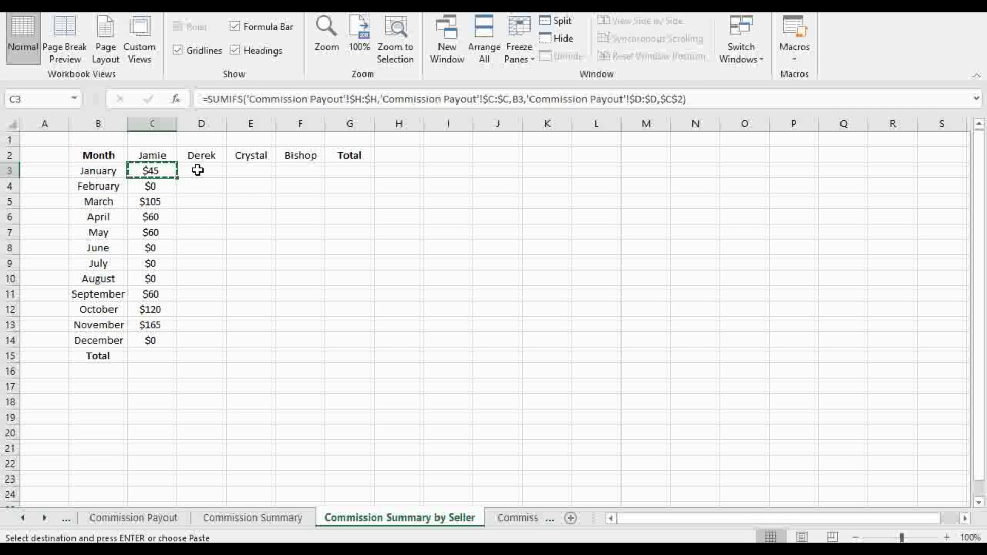
click(199, 170)
key(ctrl+v)
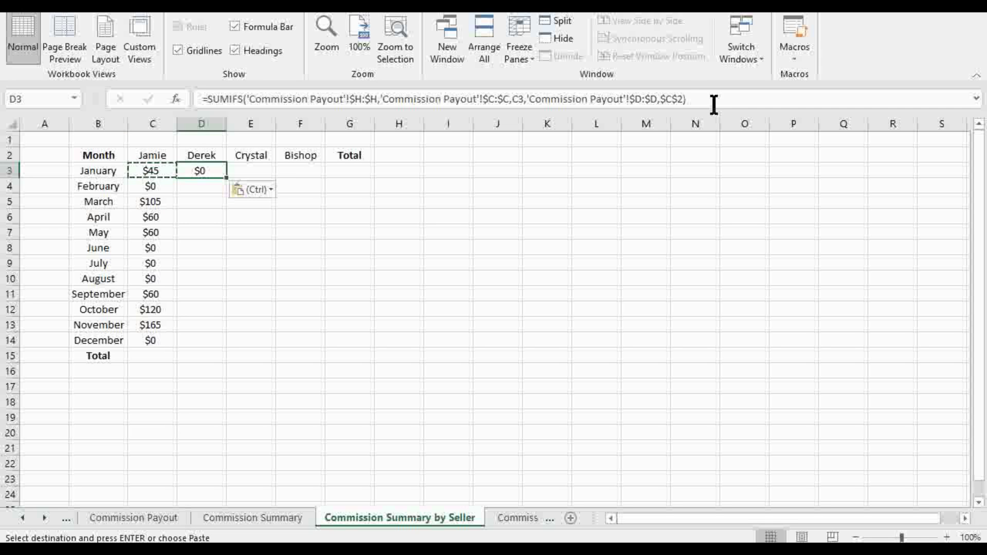
click(711, 100)
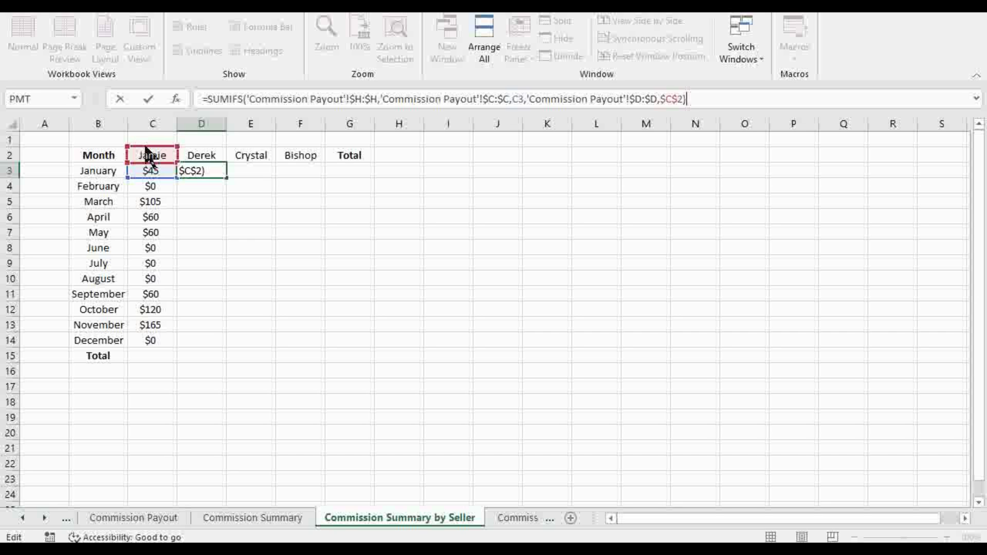
drag(148, 149, 203, 161)
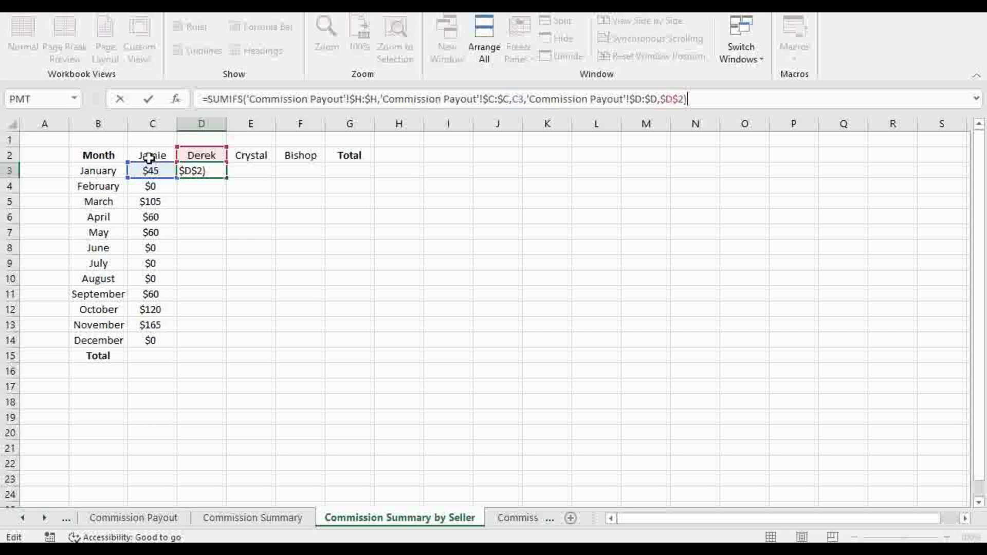
drag(155, 163, 106, 172)
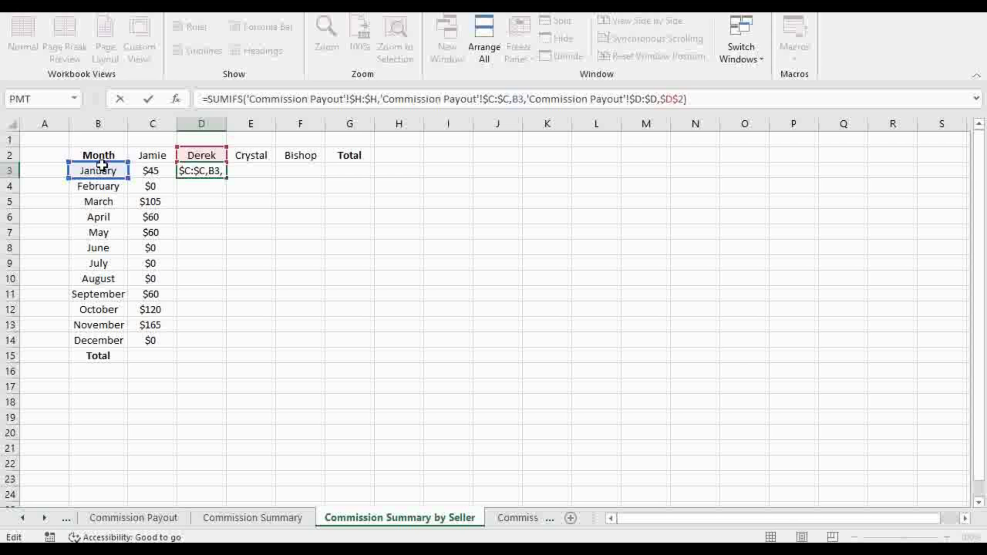
key(Return)
Copy the formula to E3, repointing it to Crystal and January ($120).
click(213, 170)
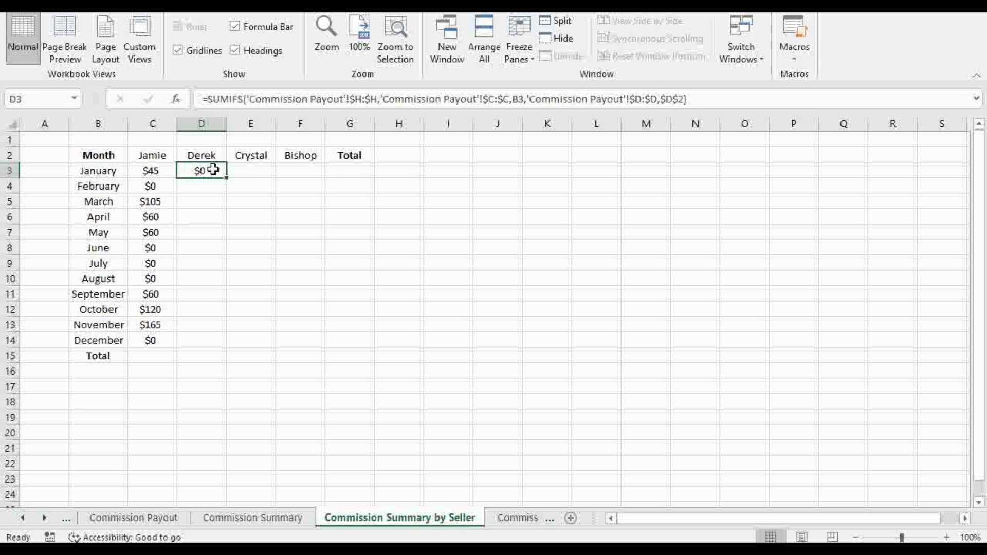
key(ctrl+c)
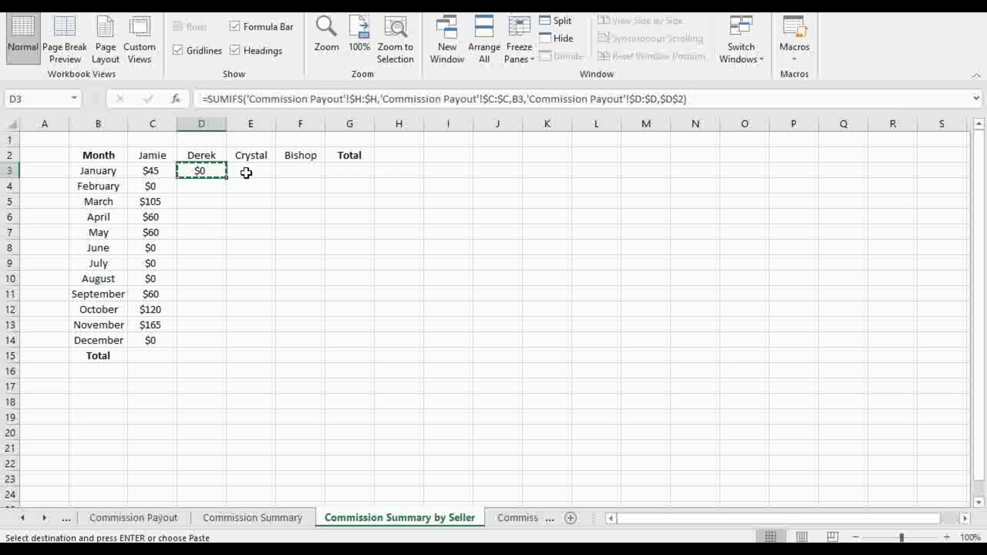
click(248, 171)
key(ctrl+v)
click(688, 99)
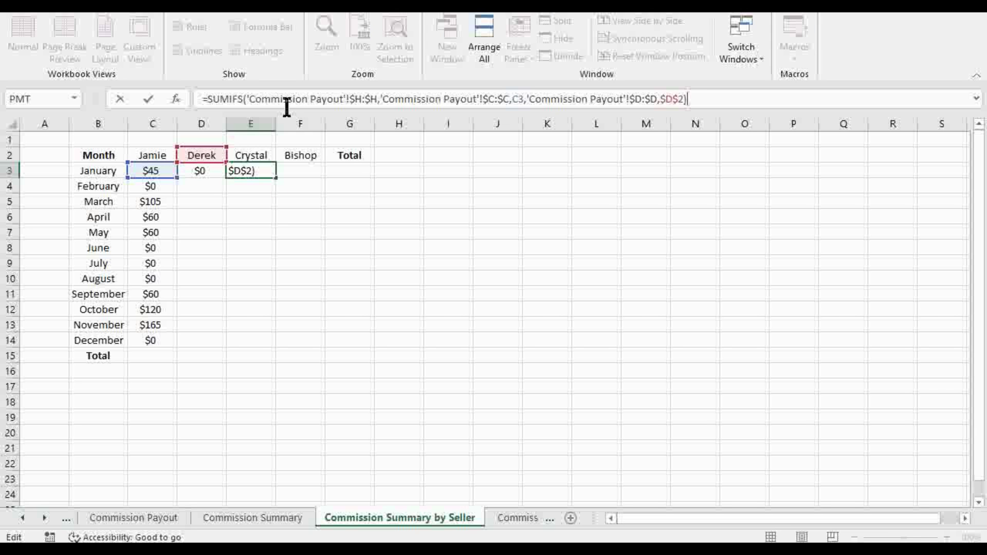
drag(198, 151, 251, 155)
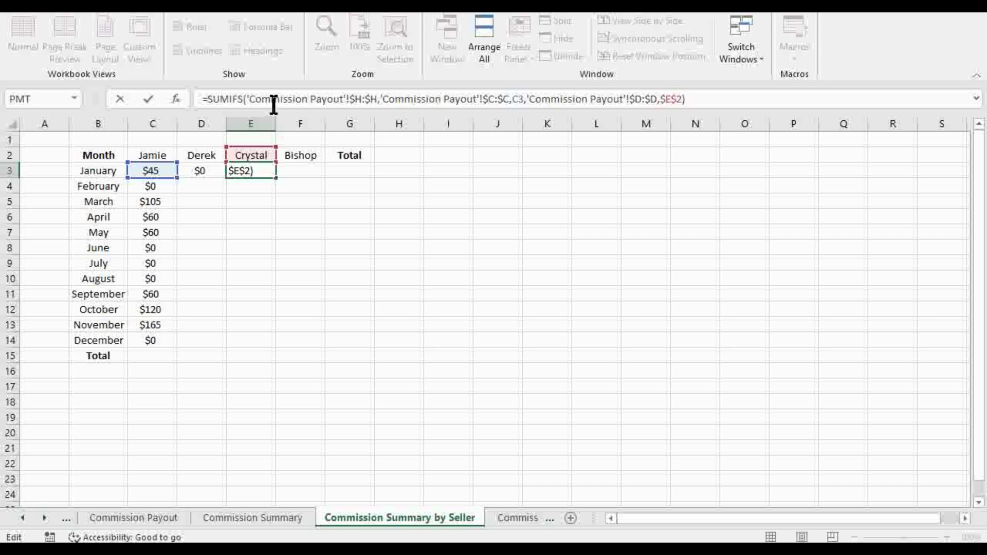
drag(150, 175, 120, 170)
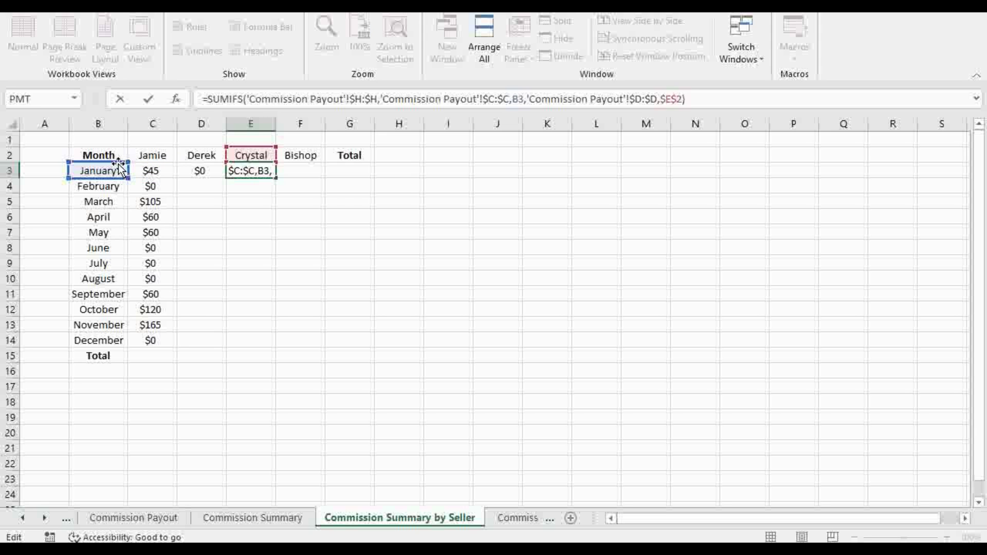
key(Return)
Copy the formula to F3, repointing it to Bishop and January ($72).
click(245, 173)
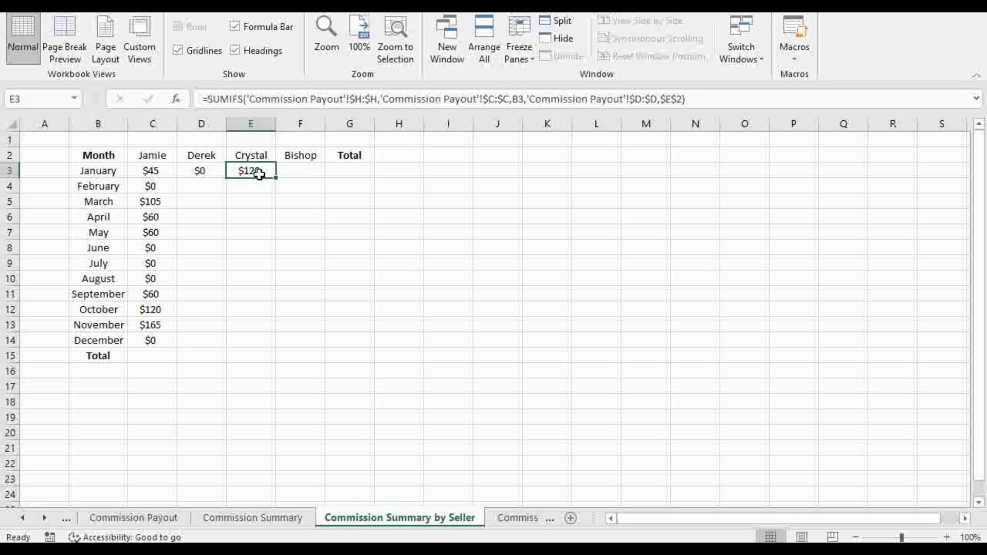
key(ctrl+c)
click(304, 171)
key(ctrl+v)
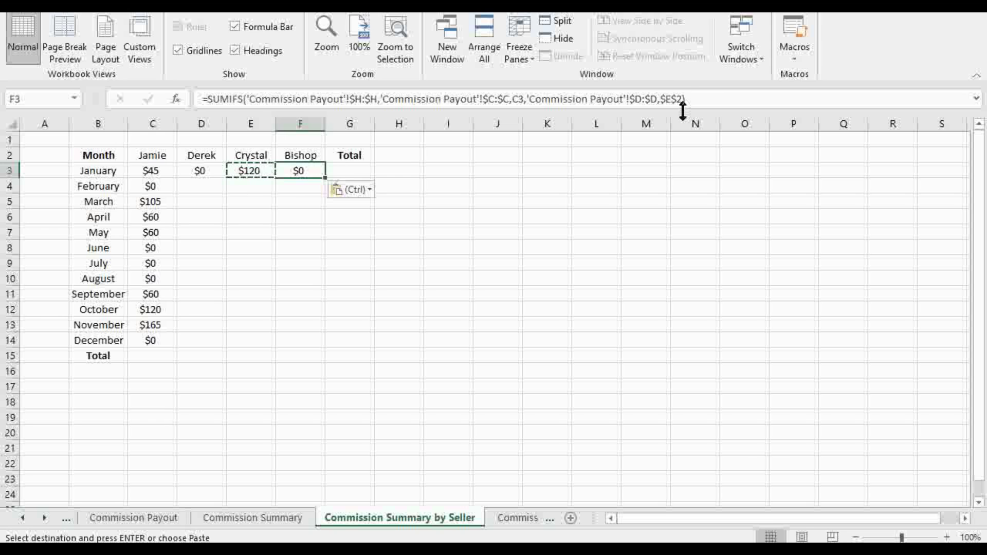
click(713, 98)
drag(243, 146, 297, 160)
drag(149, 165, 84, 170)
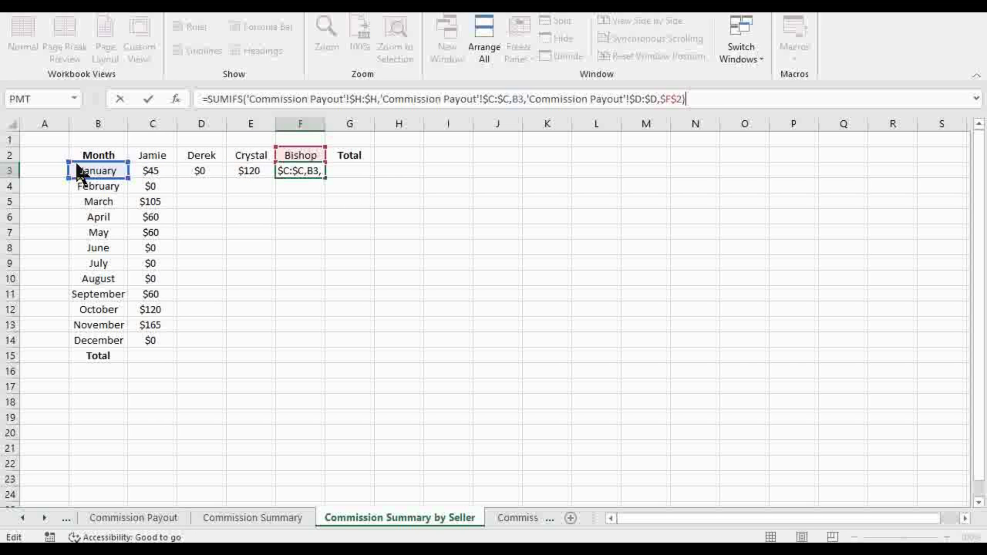
key(Return)
Enter =SUM(C3:F3) in G3 for January's total.
click(352, 173)
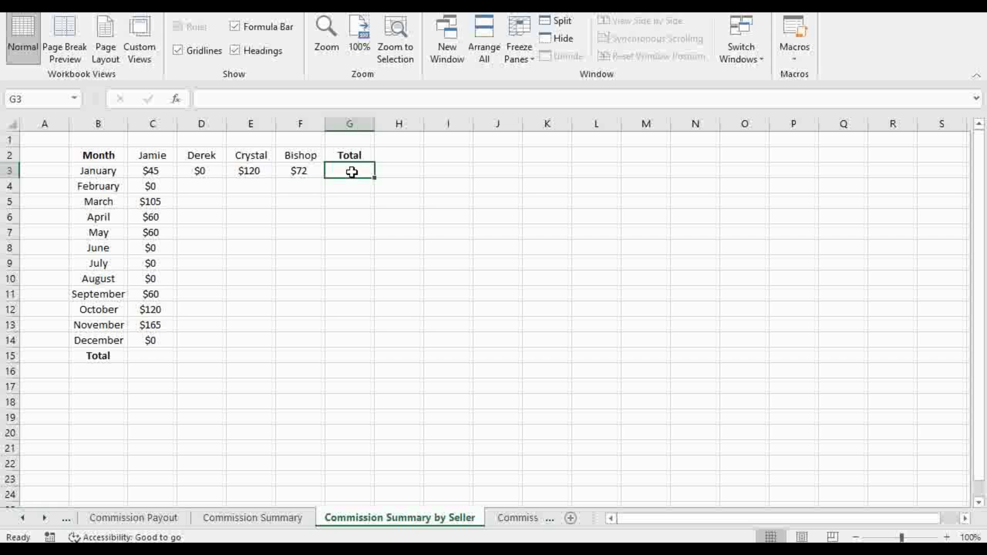
text(=sum()
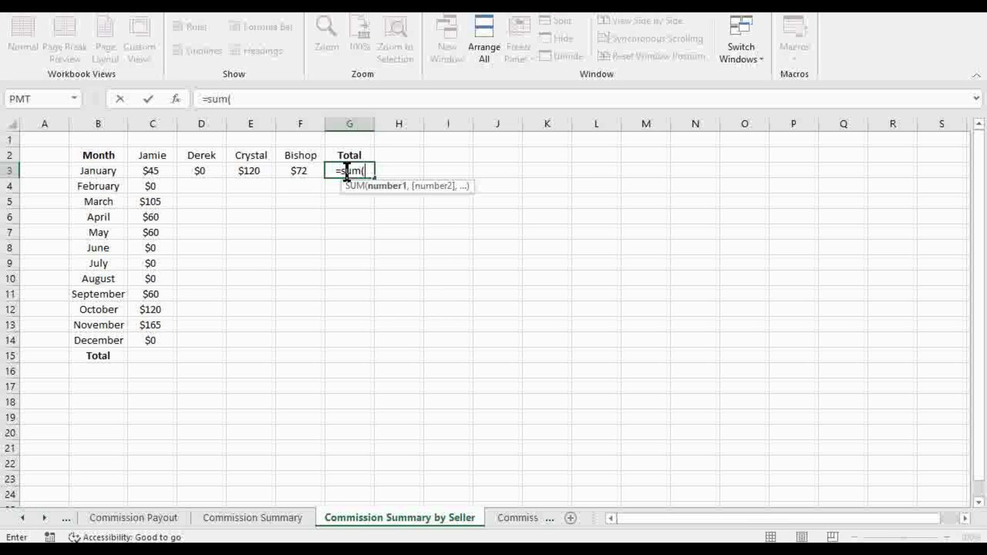
drag(306, 171, 144, 172)
text())
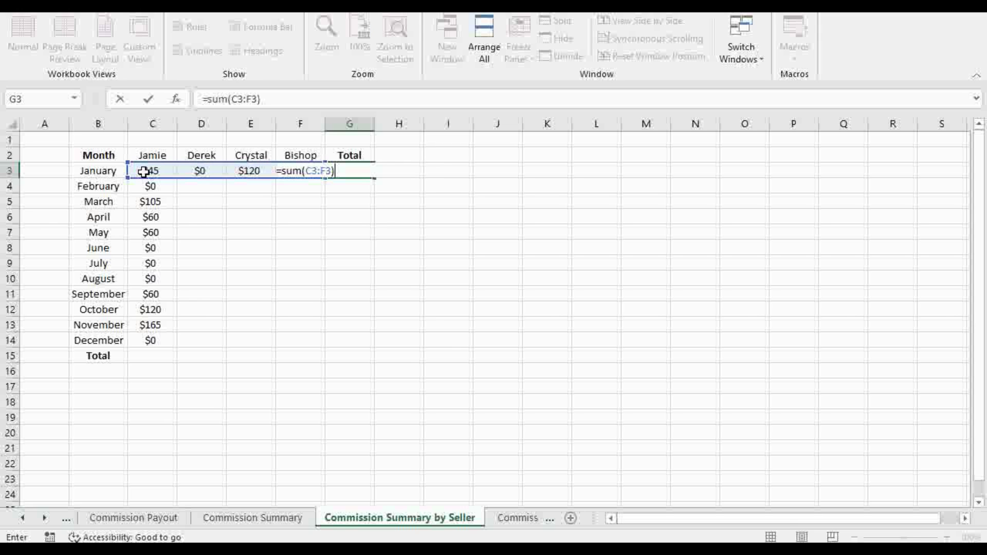
key(Return)
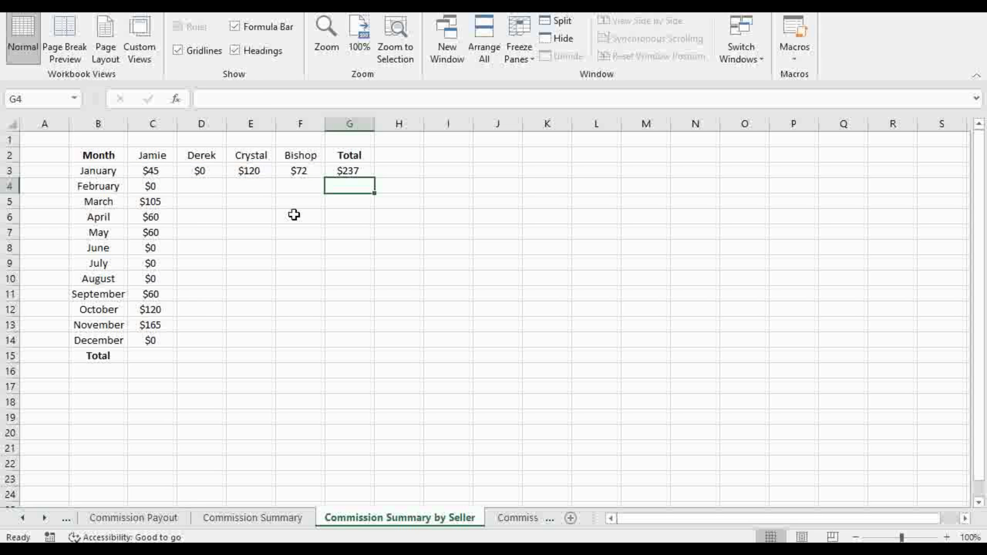
Fill Derek's, Crystal's and Bishop's formulas down through December and clear D15:F15.
click(196, 167)
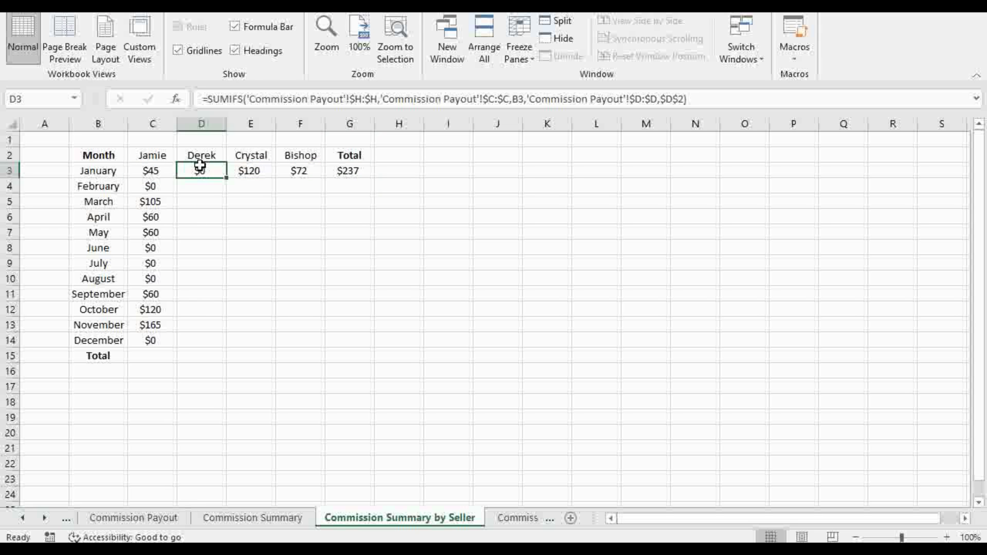
double_click(228, 178)
click(267, 172)
double_click(276, 178)
click(299, 170)
double_click(324, 177)
drag(199, 350, 294, 350)
key(Delete)
Add =SUM(C3:C14) seller totals in row 15: $615, $840, $720, $936.
click(159, 356)
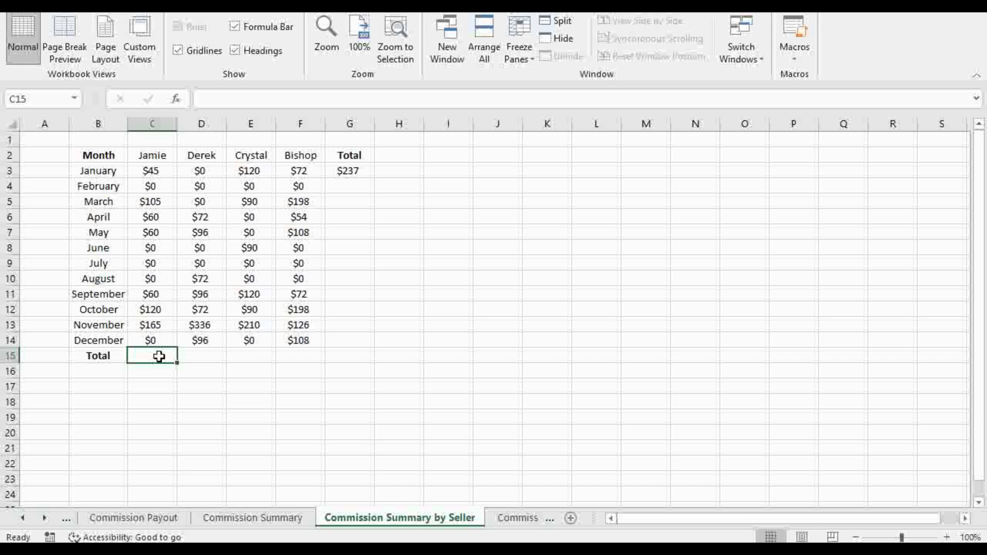
text(=sum()
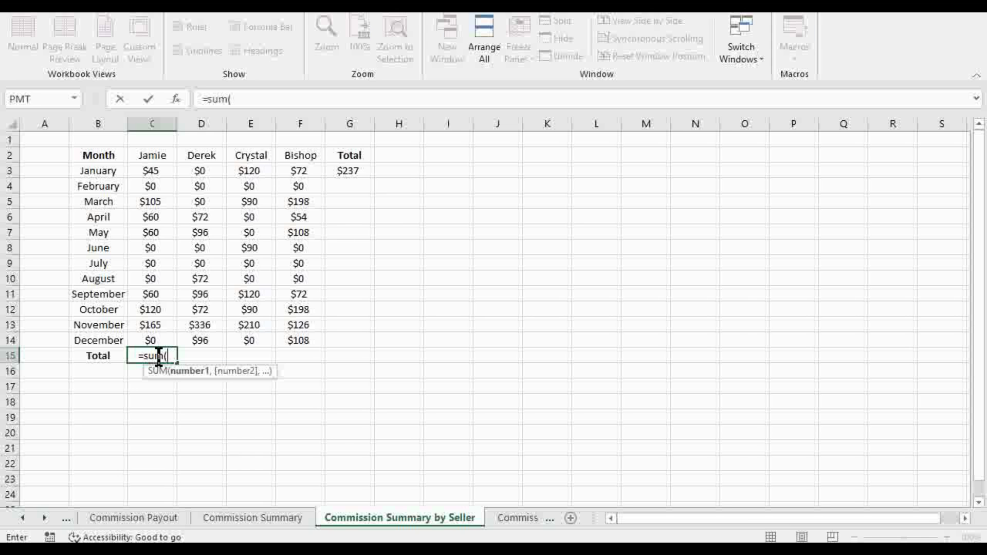
drag(162, 337, 152, 171)
key(Return)
click(154, 356)
drag(176, 363, 311, 357)
Fill the G3 monthly total down through December.
click(365, 170)
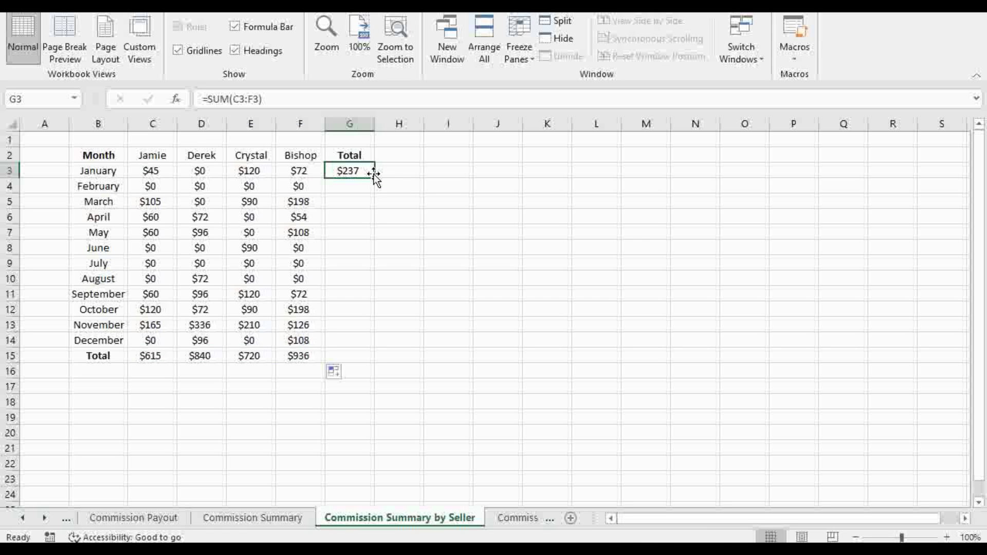
drag(378, 178, 374, 344)
click(356, 230)
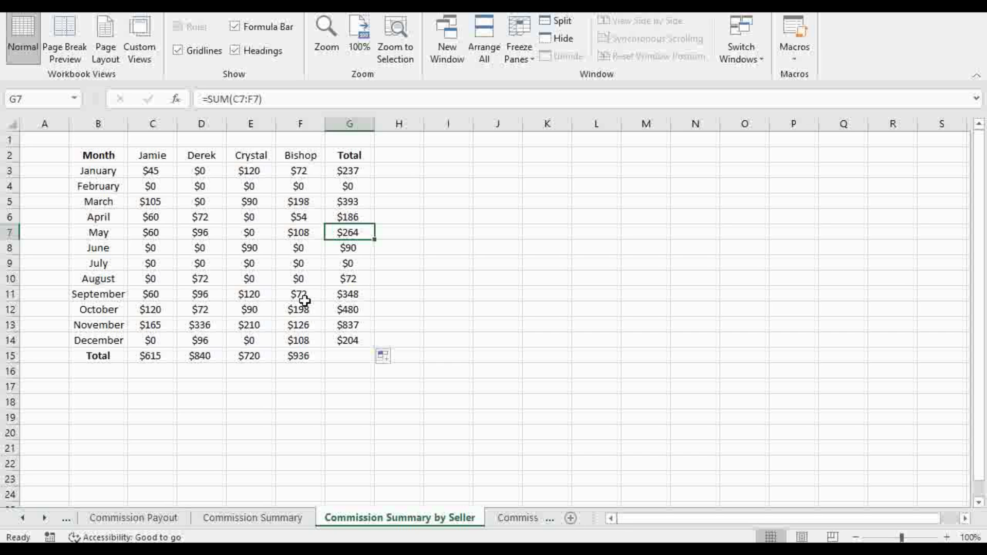
Check the Item of Sale values on Commission Payout, then confirm the Couch label in A1.
click(519, 518)
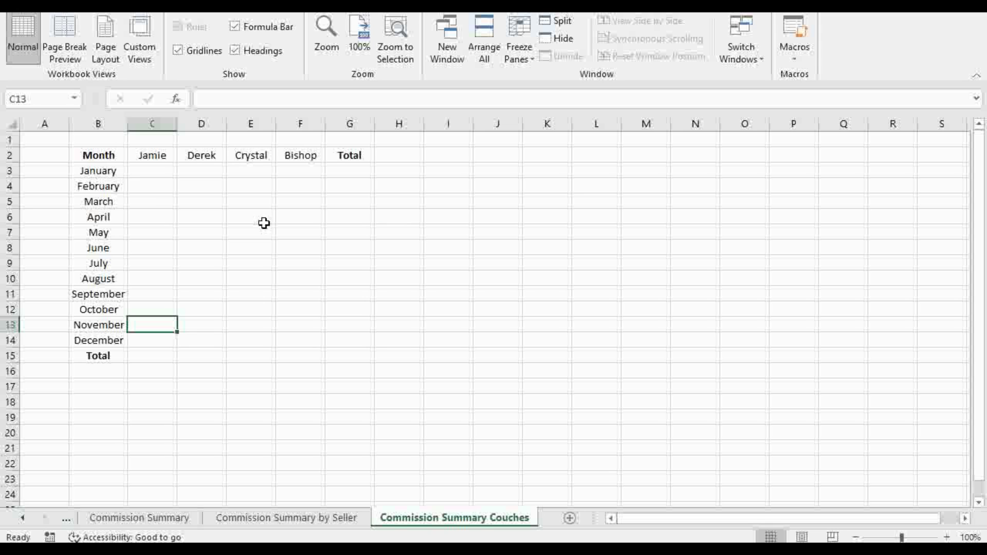
click(109, 520)
click(19, 517)
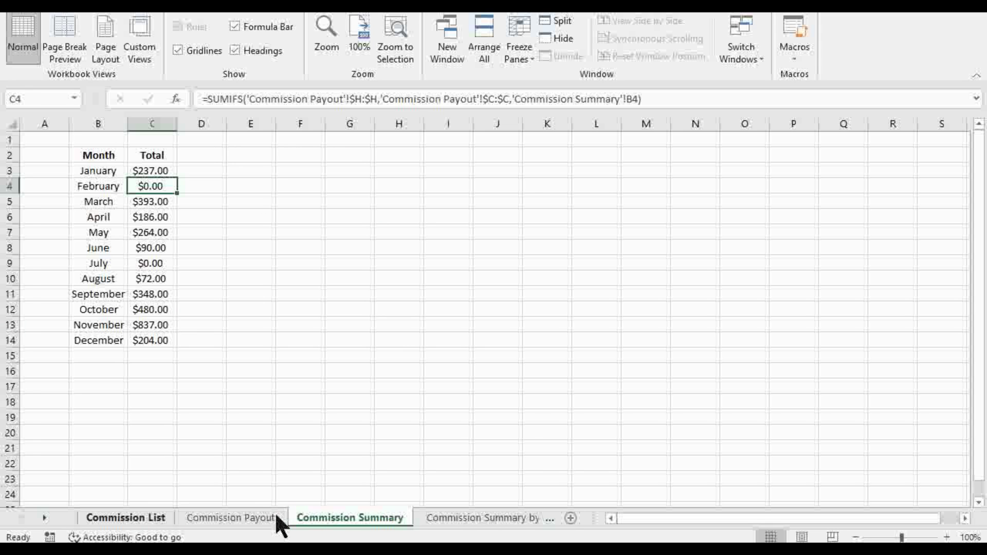
click(264, 519)
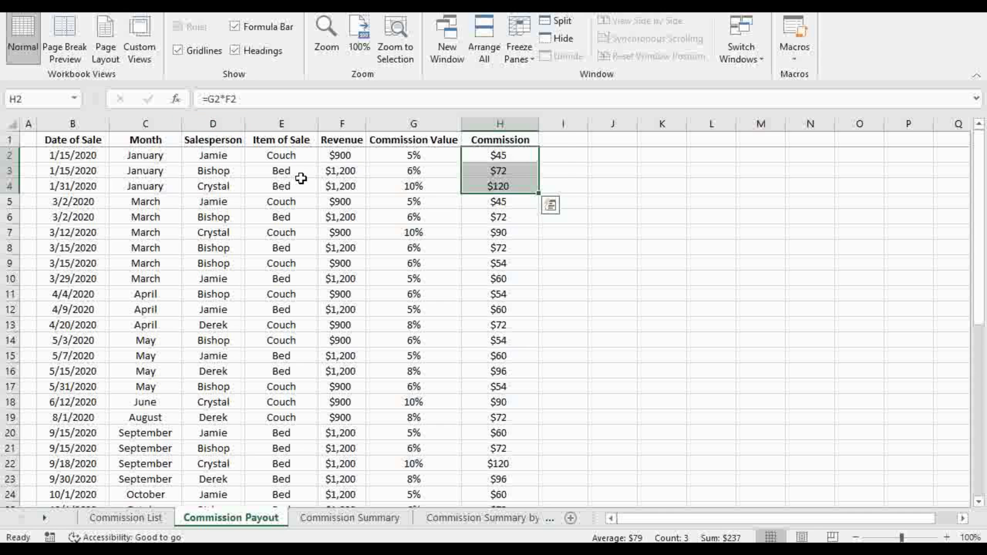
click(301, 179)
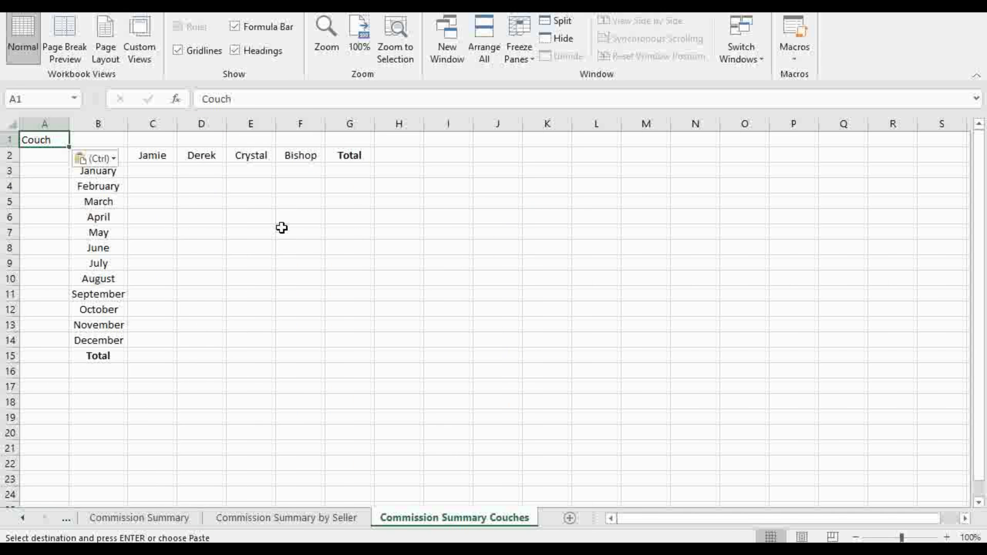
click(279, 226)
key(Escape)
Start a SUMIFS in C3 with the locked Commission column 'Commission Payout'!$H:$H as sum range.
click(154, 171)
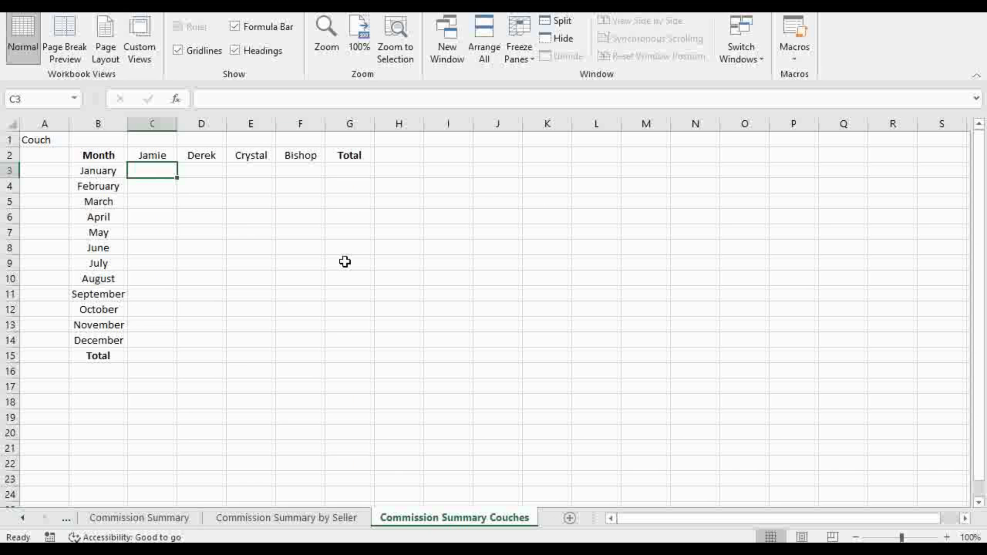
text(=sumifs()
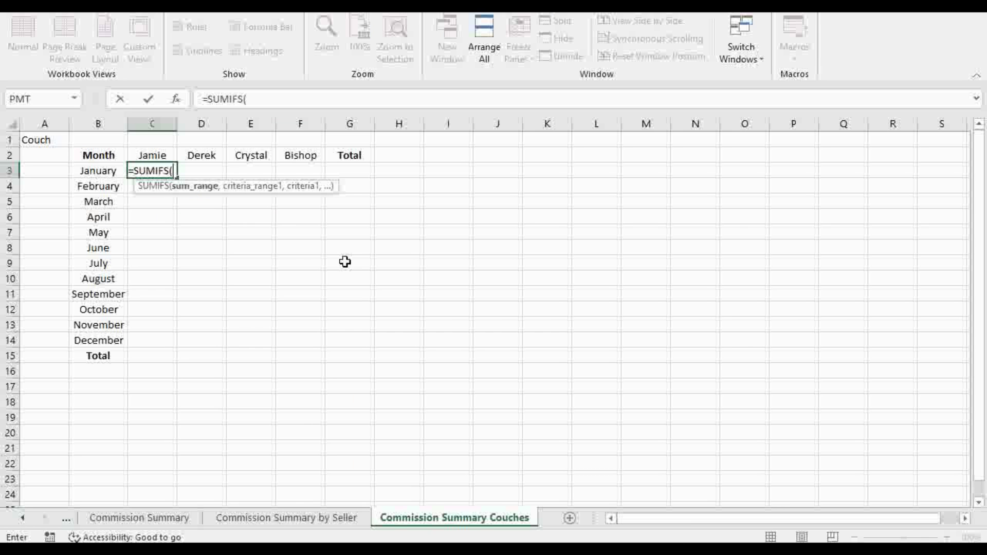
click(22, 517)
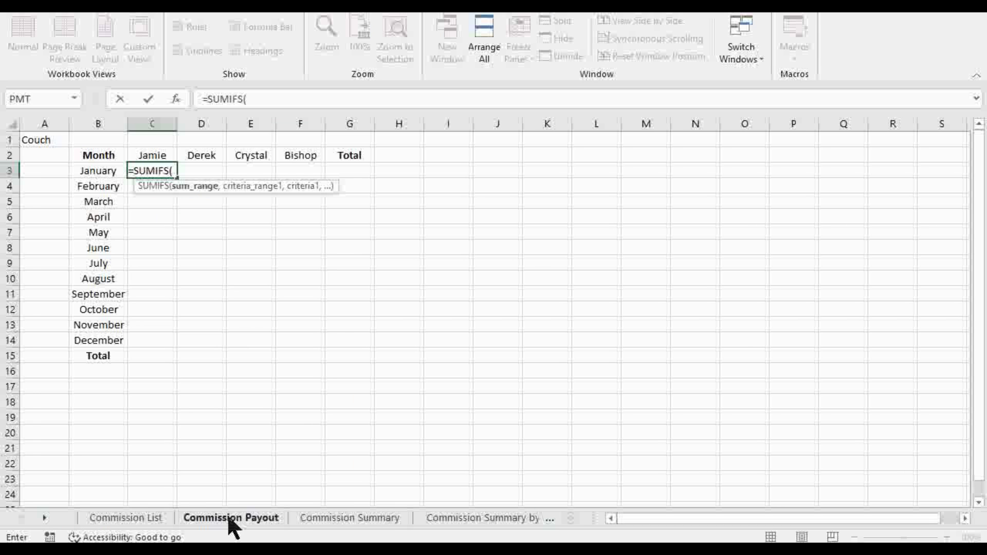
click(227, 518)
click(506, 122)
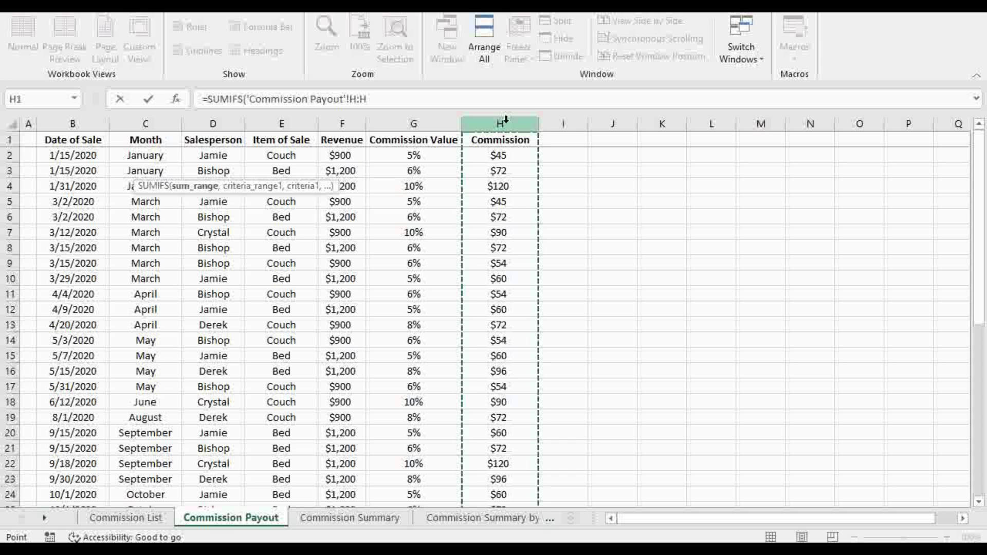
key(F4)
text(,)
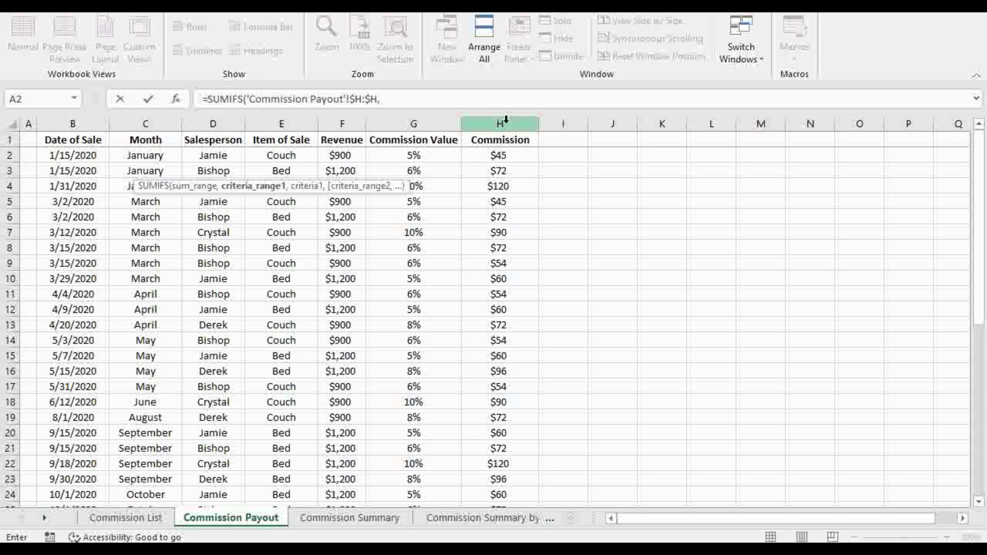
Add the Month, locked Salesperson $D:$D and locked Item of Sale $E:$E criteria ranges, then enter it.
click(166, 119)
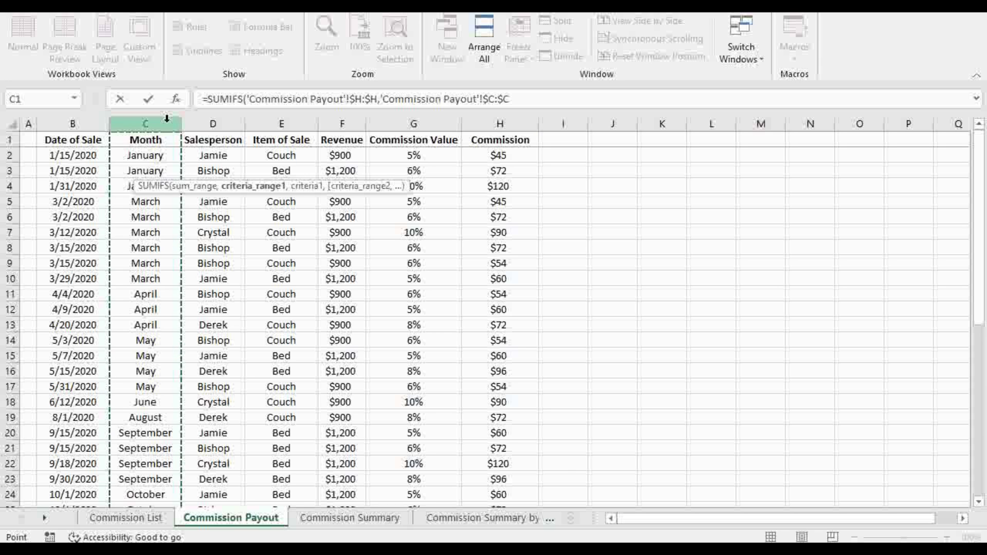
text(,)
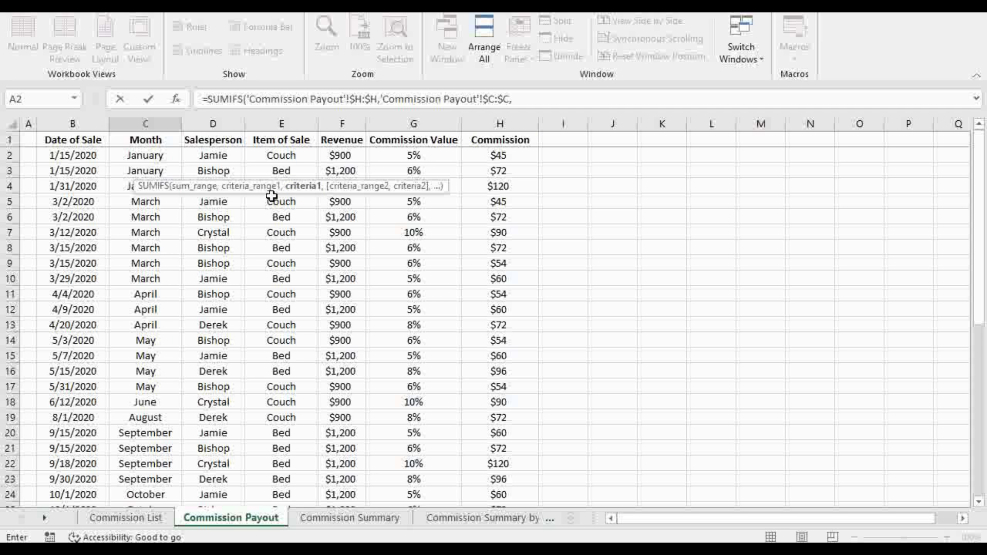
text(,)
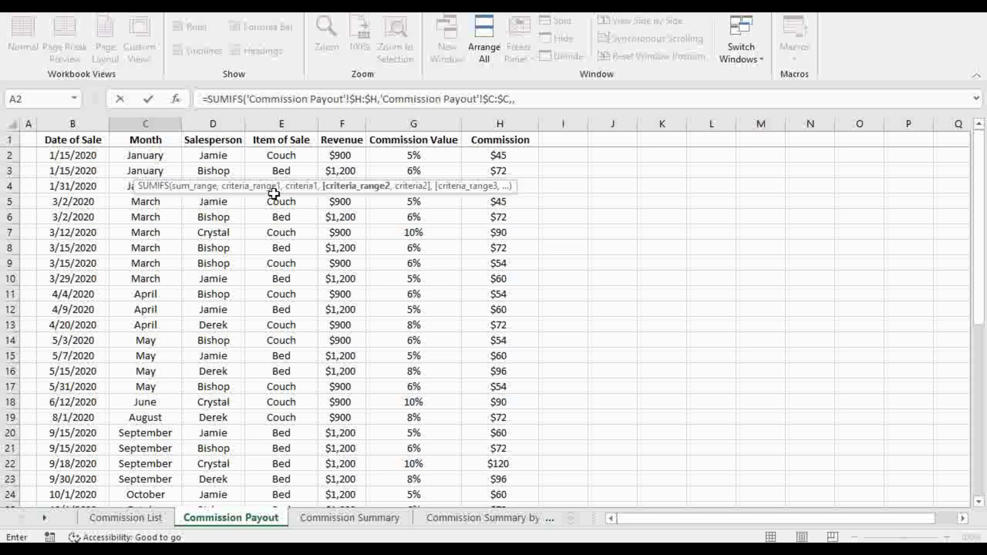
click(219, 118)
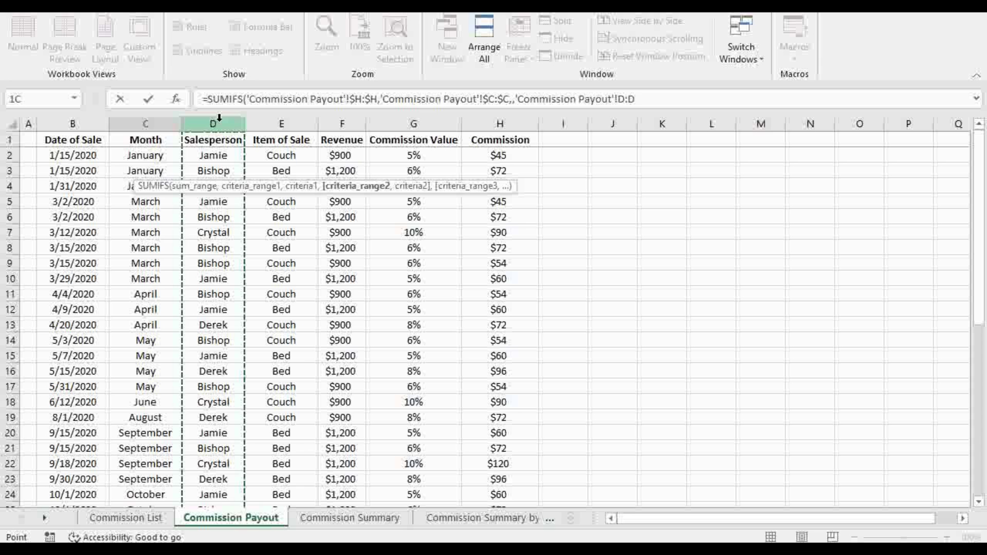
key(F4)
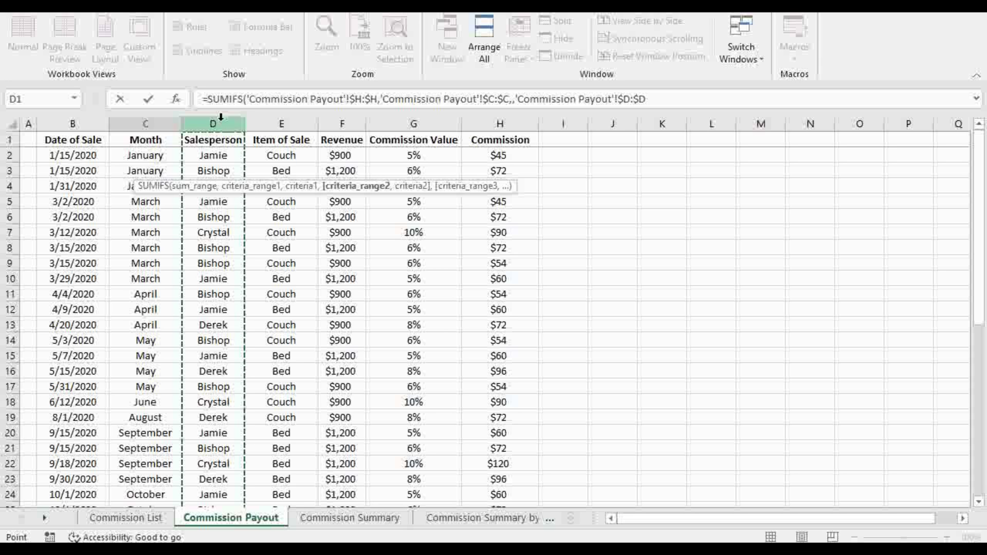
text(,)
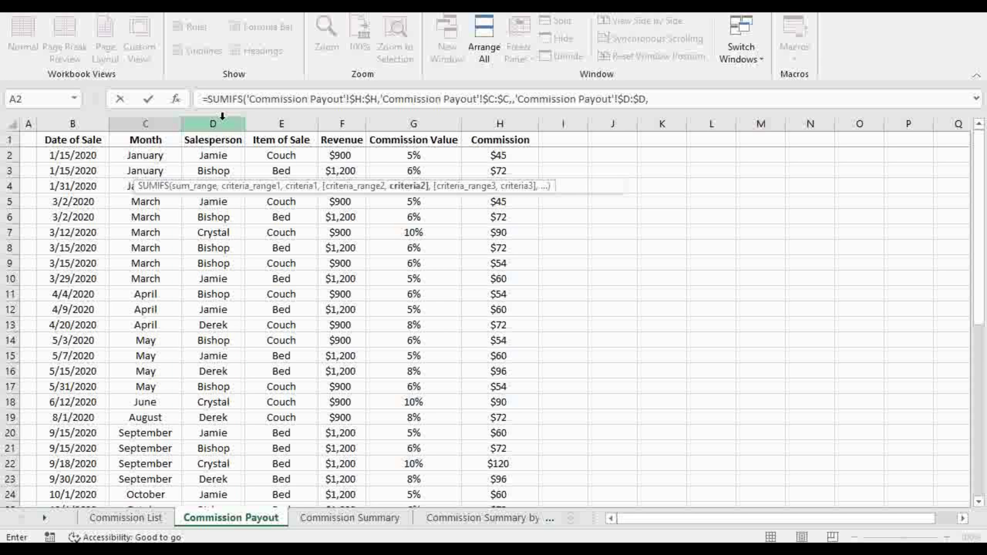
text(,)
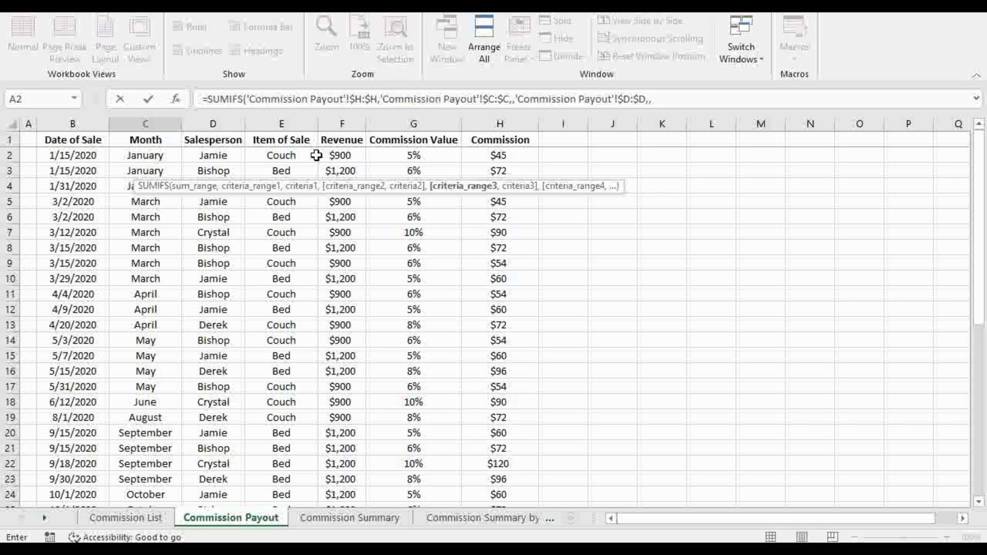
click(291, 122)
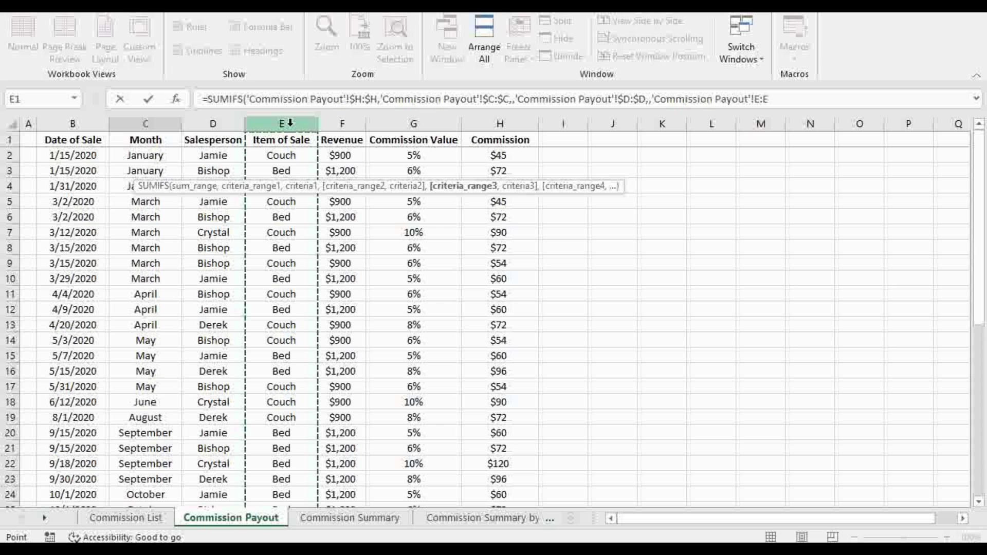
key(F4)
text(,))
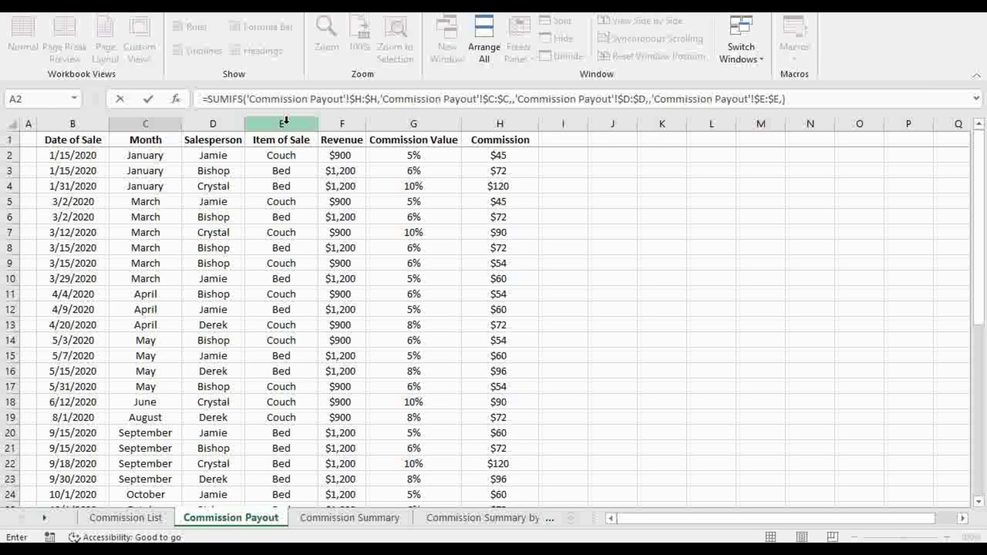
key(Return)
Fill C3's empty month criterion with January from B3.
click(157, 166)
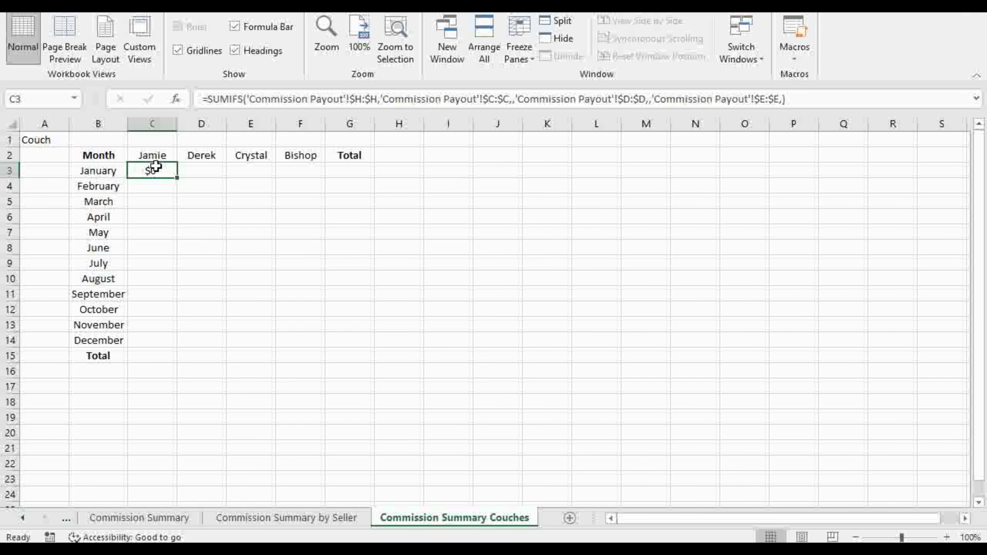
click(784, 98)
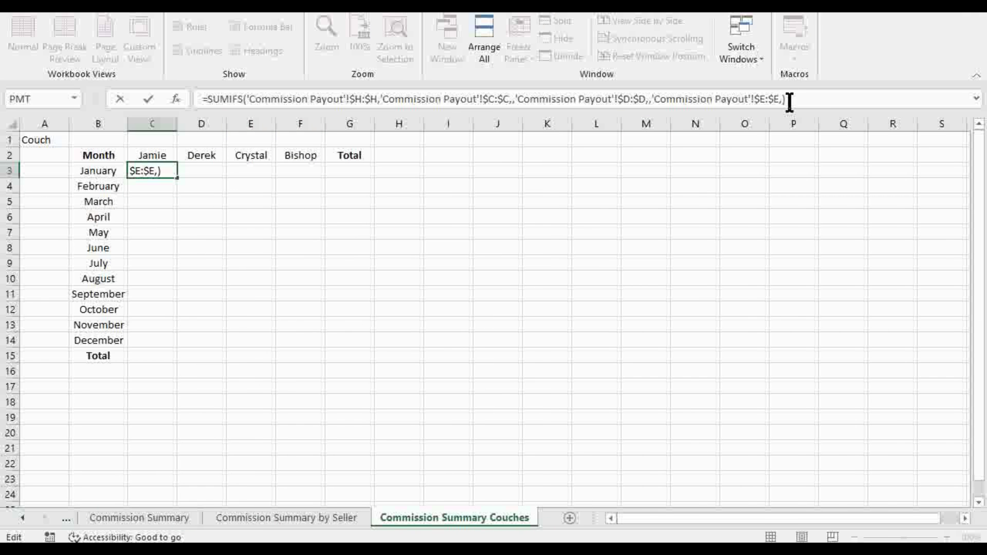
click(434, 100)
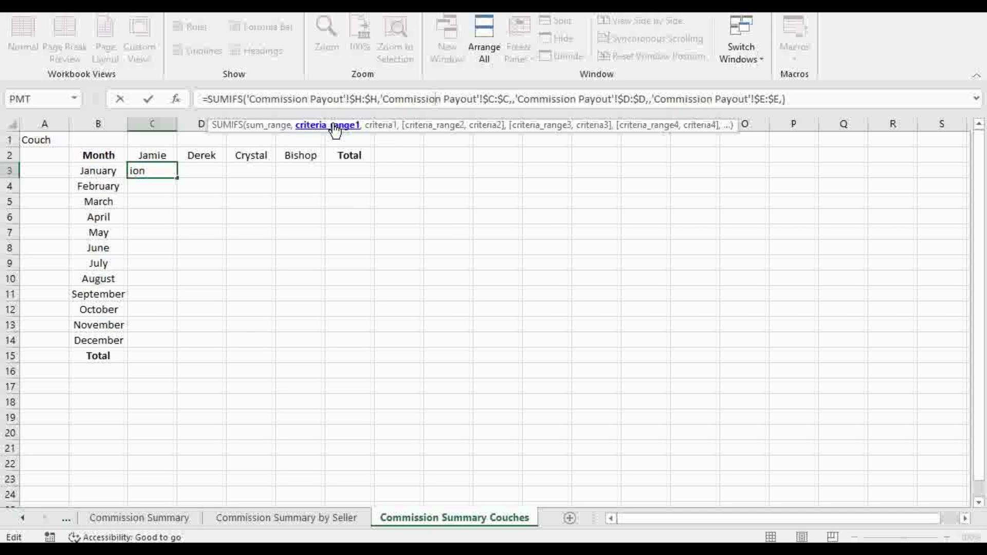
click(512, 100)
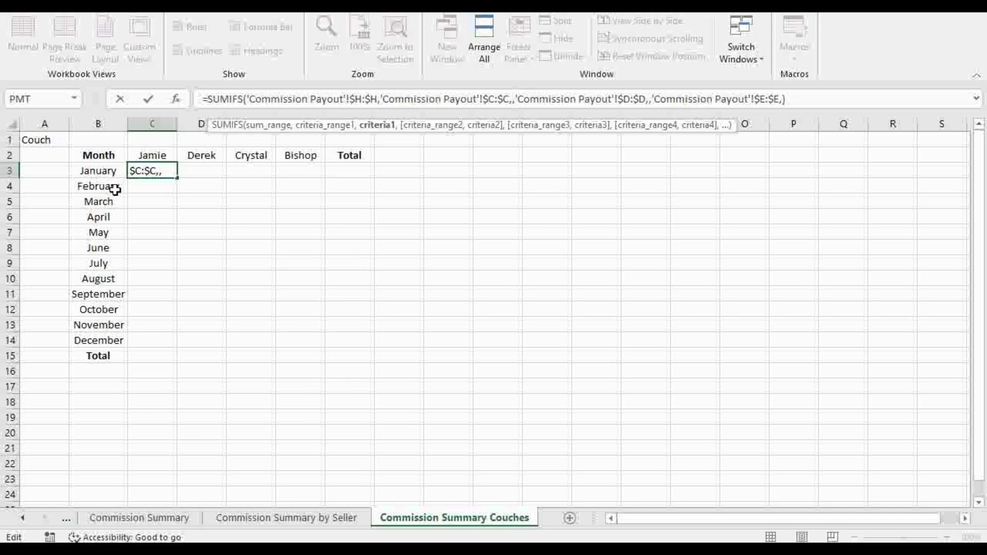
click(97, 169)
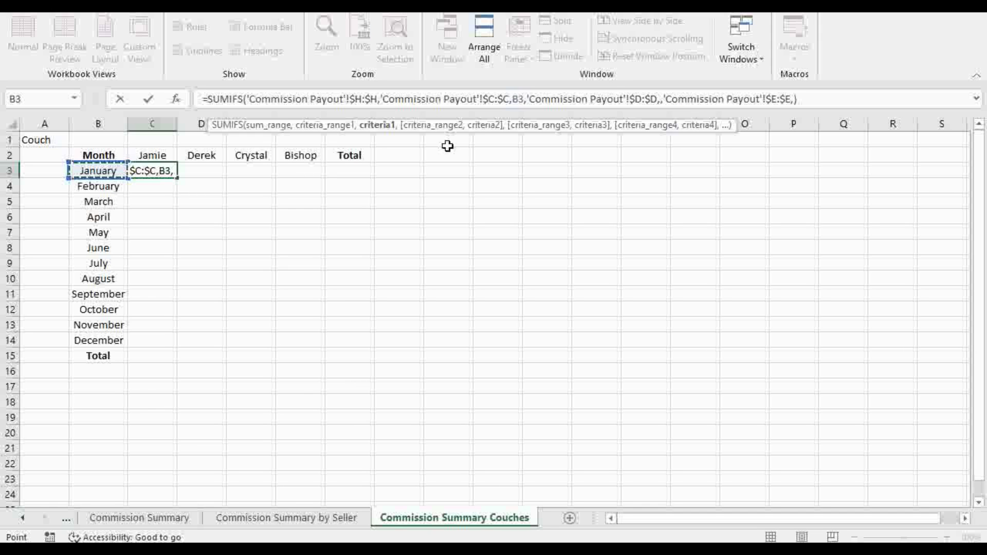
Add Jamie in C2 and locked Couch $A$1 as the salesperson and item criteria, returning $45.
click(661, 99)
text(,)
click(155, 155)
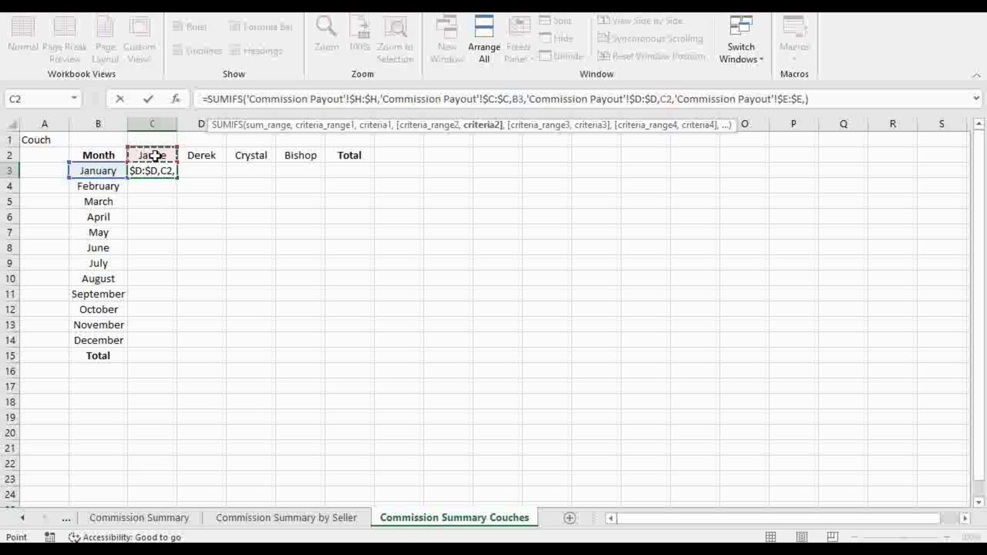
click(806, 98)
click(37, 137)
key(F4)
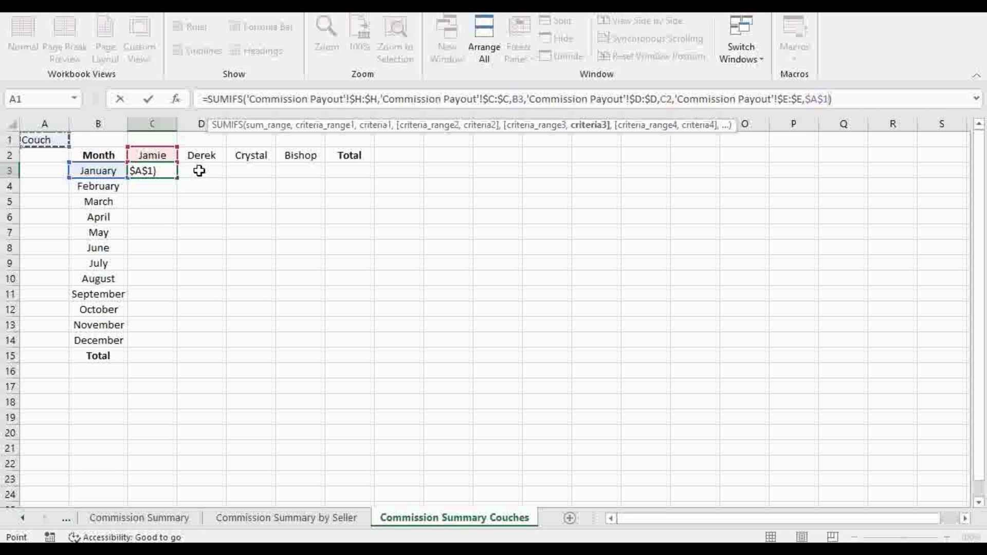
key(Return)
click(167, 176)
Copy Jamie's January formula into the Derek, Crystal and Bishop January cells D3, E3, F3.
key(ctrl+c)
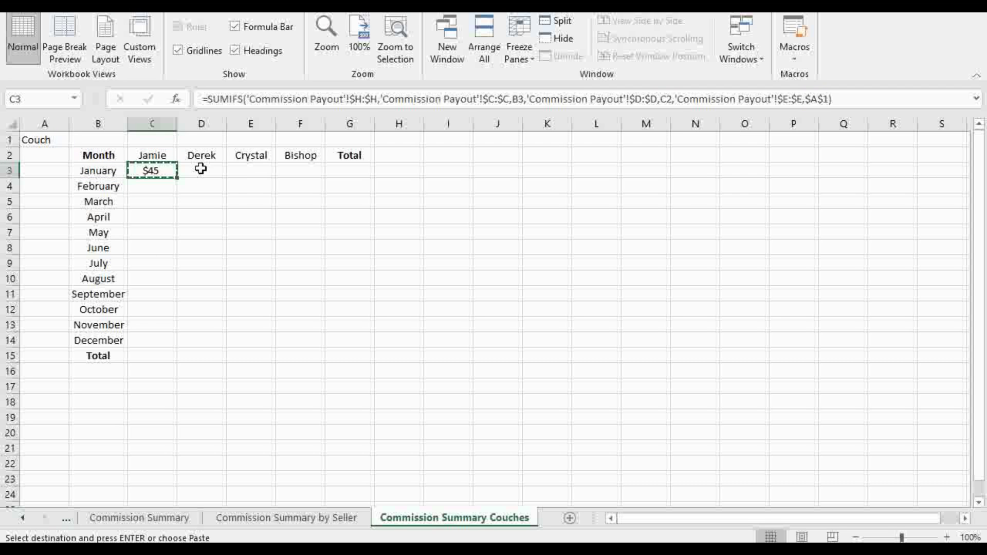
click(200, 170)
key(ctrl+v)
click(249, 172)
key(ctrl+v)
click(301, 174)
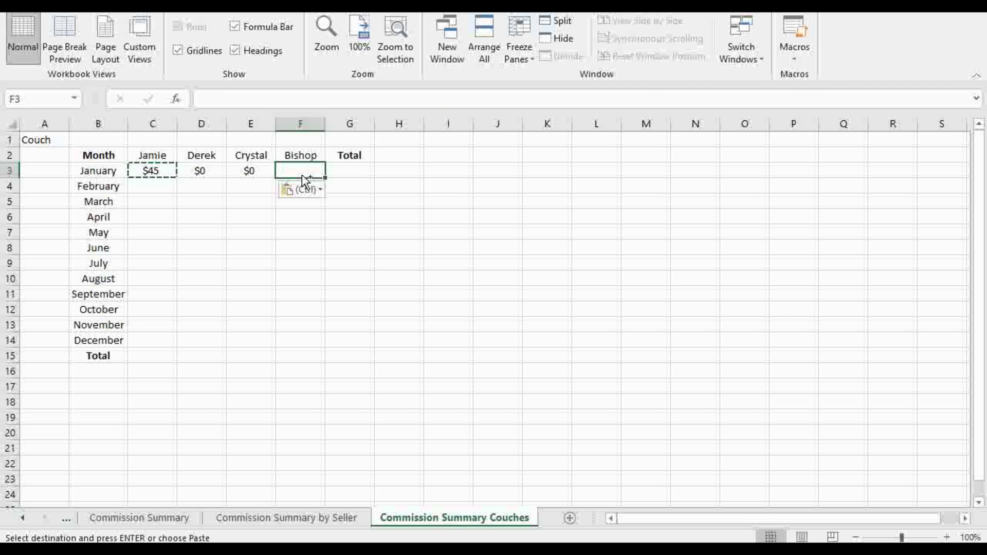
key(ctrl+v)
Repoint Derek's January formula month criterion to B3.
click(203, 173)
key(Escape)
click(848, 95)
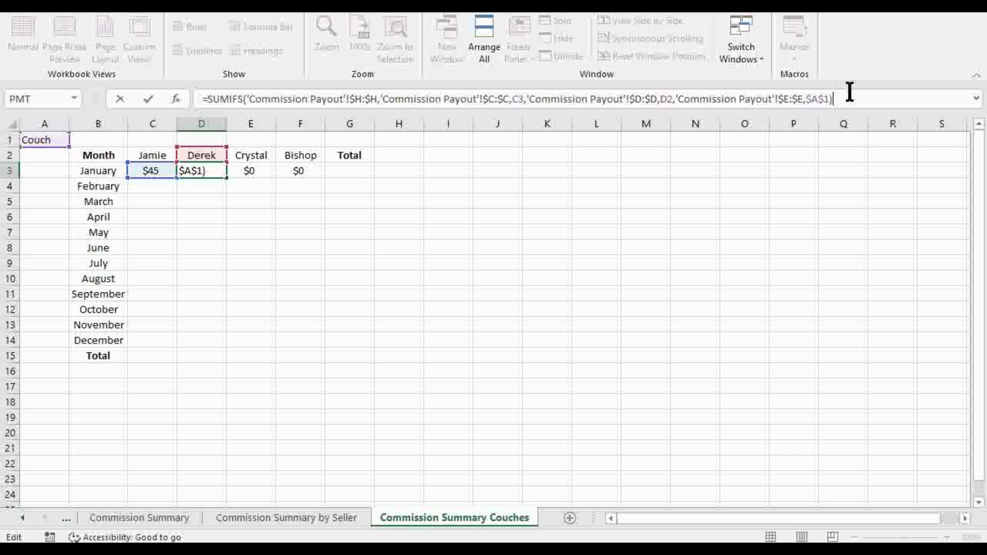
key(Return)
click(218, 167)
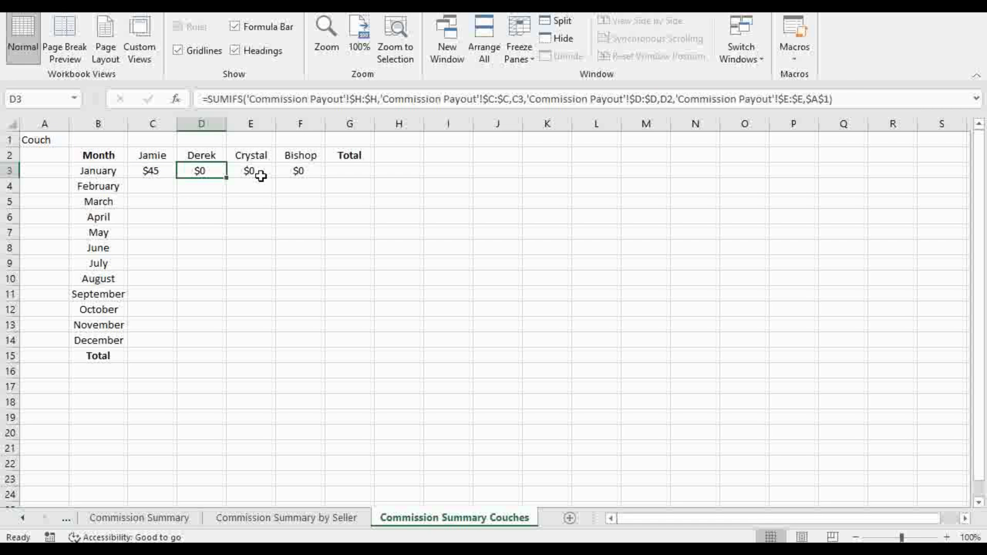
click(886, 98)
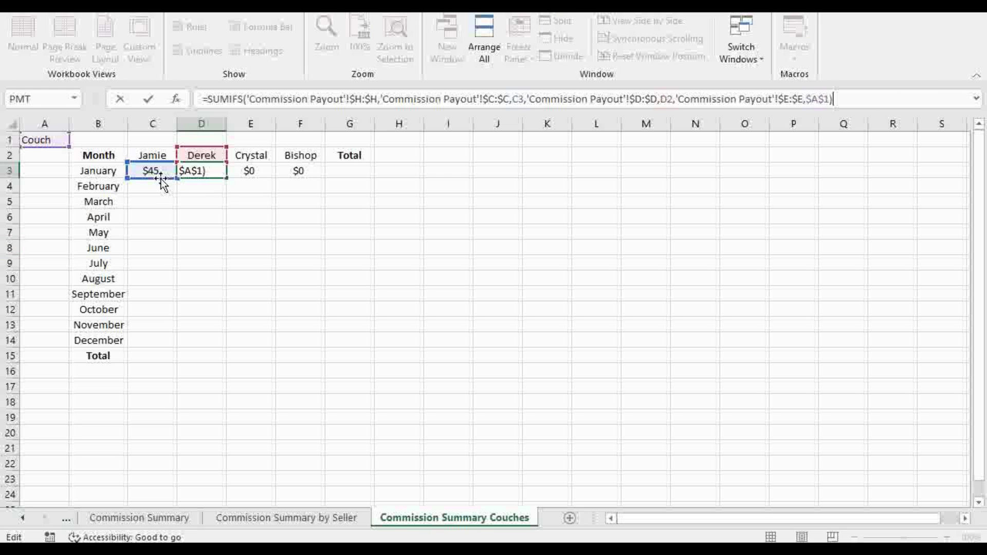
drag(142, 176, 114, 180)
key(Return)
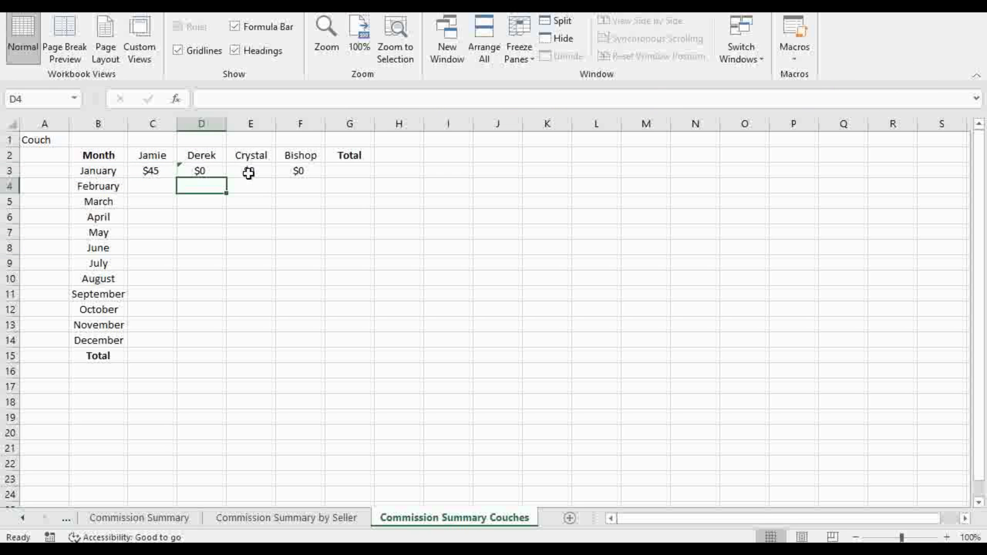
Repoint Crystal's and Bishop's January formulas to the month in B3.
click(251, 170)
click(875, 99)
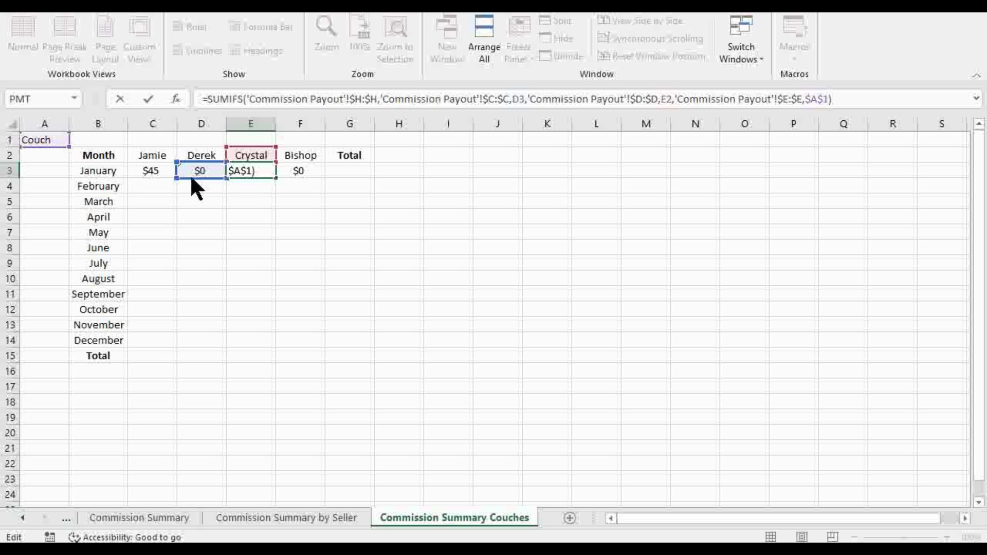
drag(193, 178, 77, 174)
key(Return)
click(291, 170)
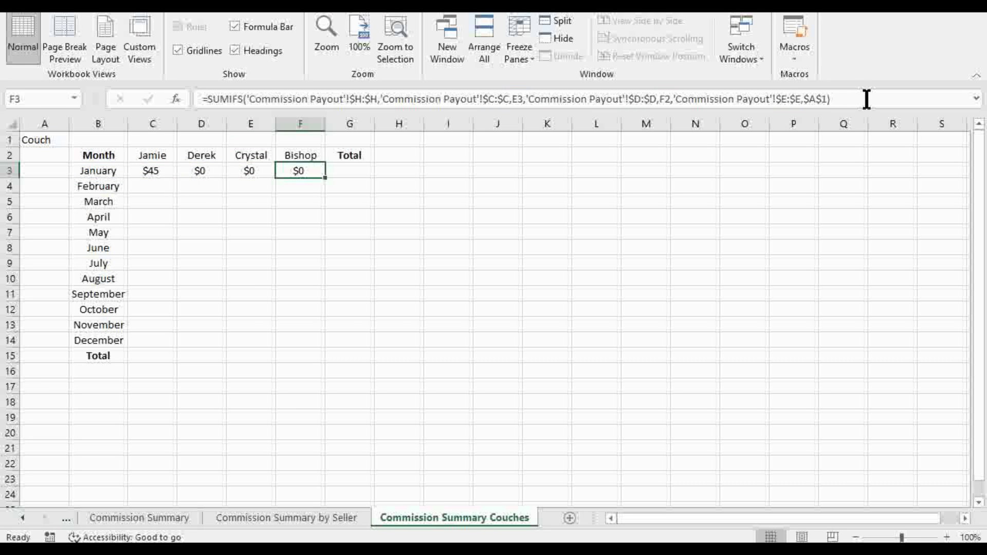
click(865, 98)
drag(242, 180, 104, 181)
key(Return)
Recheck Jamie's, Derek's and Crystal's January formulas.
click(161, 169)
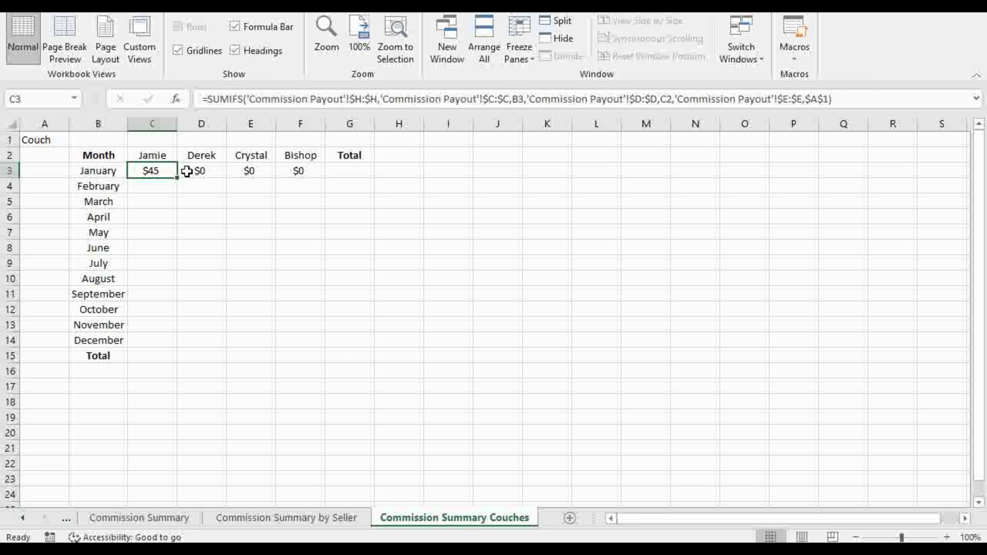
click(204, 172)
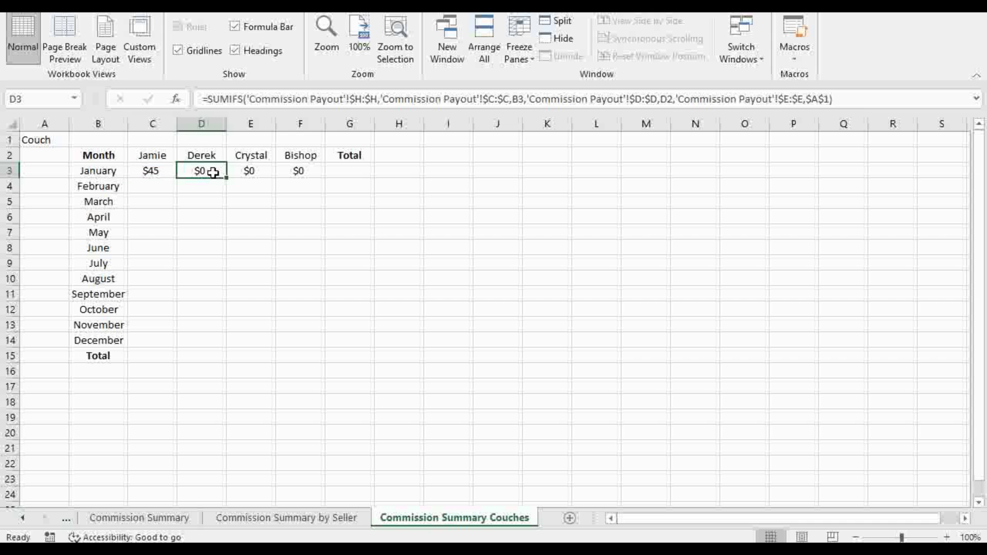
click(860, 96)
key(Tab)
key(Tab)
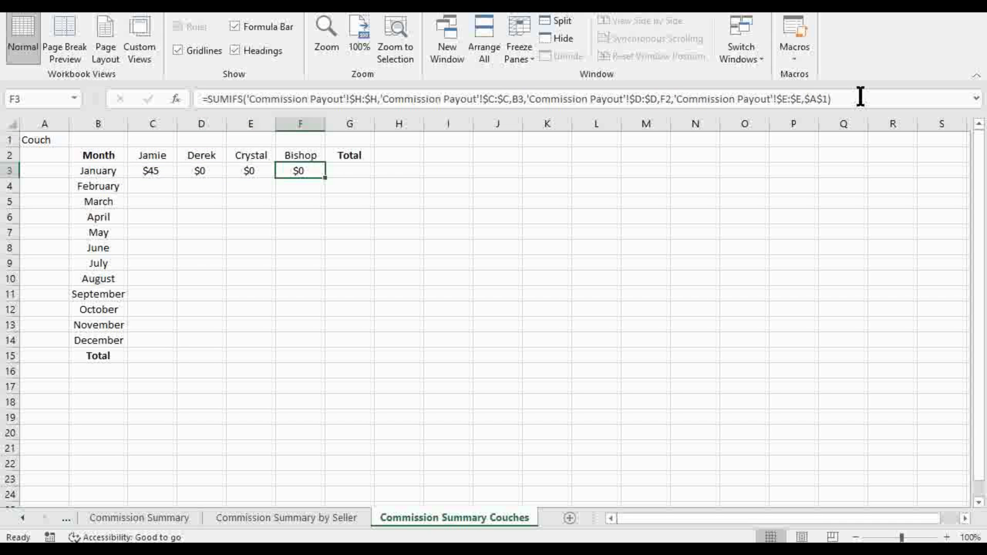
key(shift+Tab)
click(878, 97)
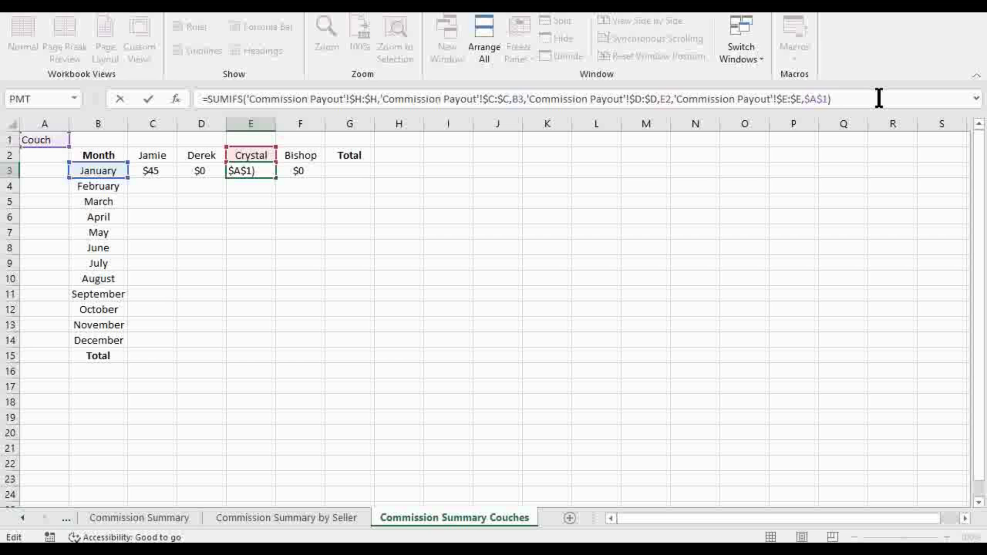
key(Return)
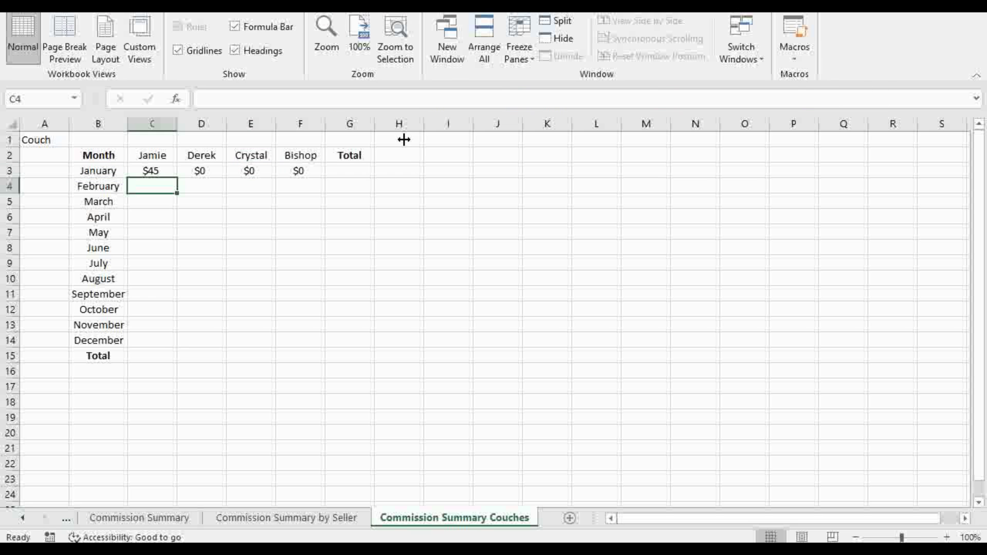
click(242, 171)
click(161, 171)
drag(161, 171, 315, 170)
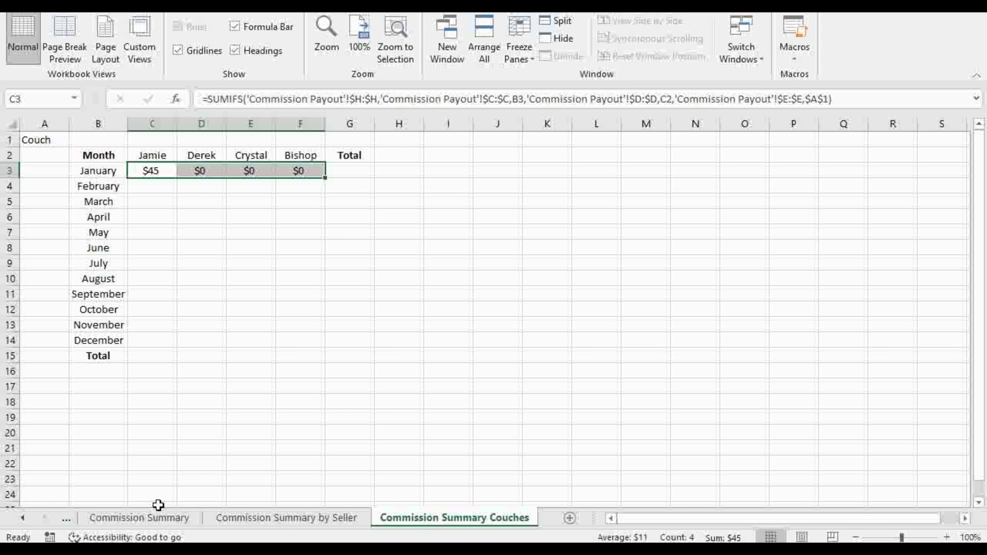
click(21, 514)
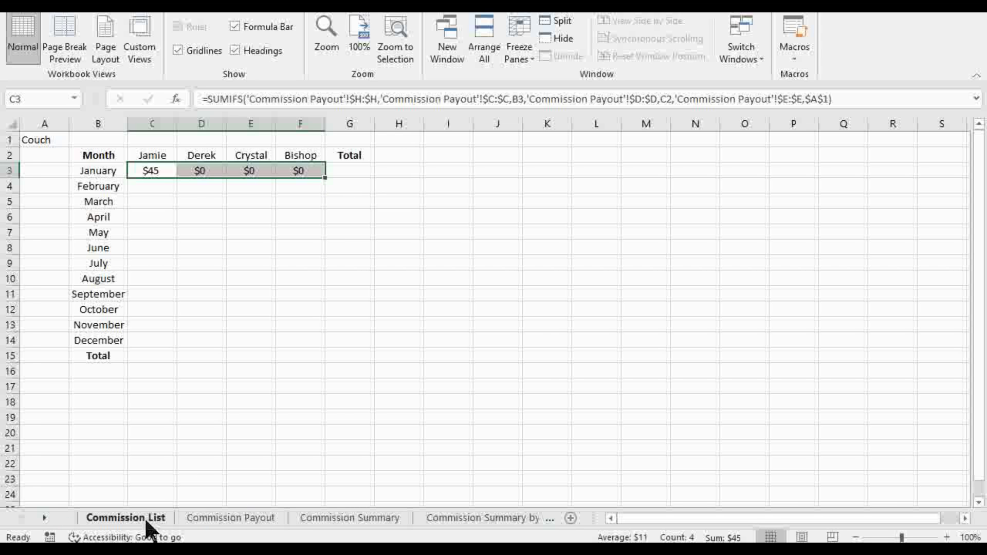
click(263, 520)
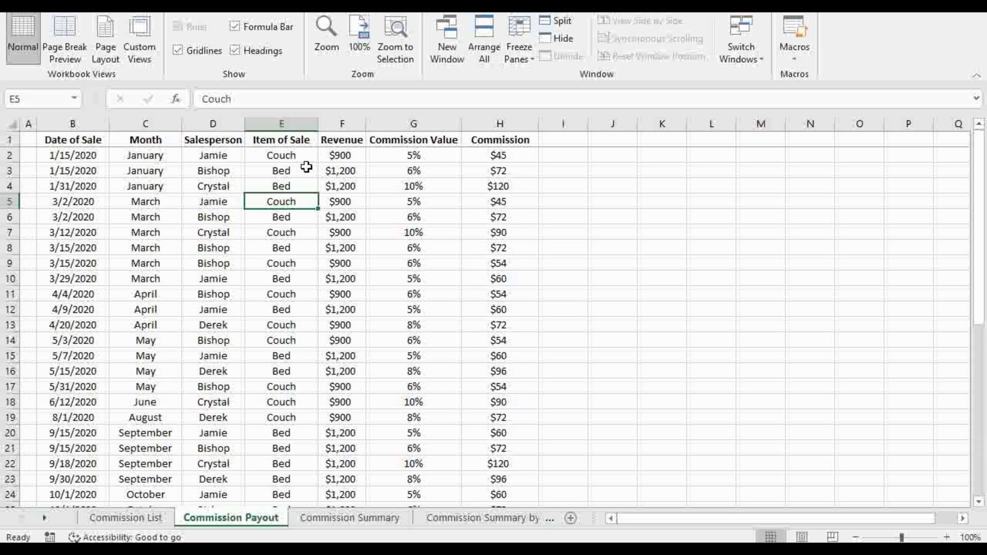
click(45, 518)
click(46, 518)
click(452, 519)
Fill the C3:F3 formulas down through December and clear the Total row C15:F15.
click(173, 169)
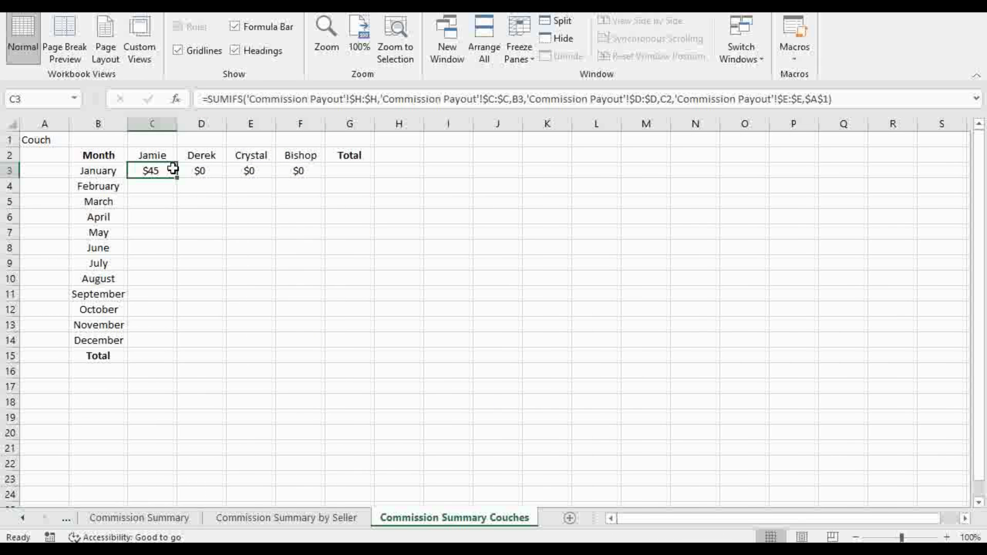
double_click(174, 176)
click(206, 170)
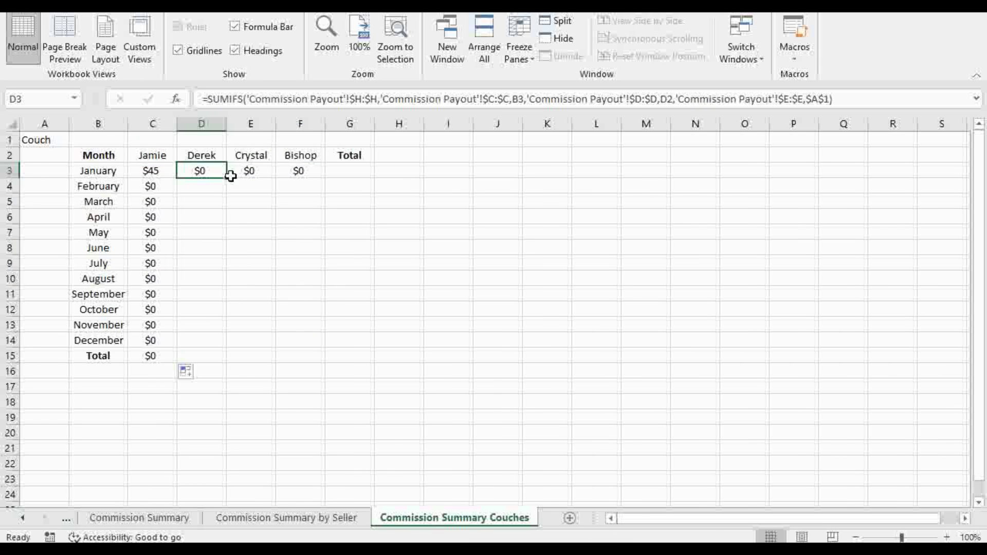
double_click(226, 178)
click(244, 173)
double_click(279, 176)
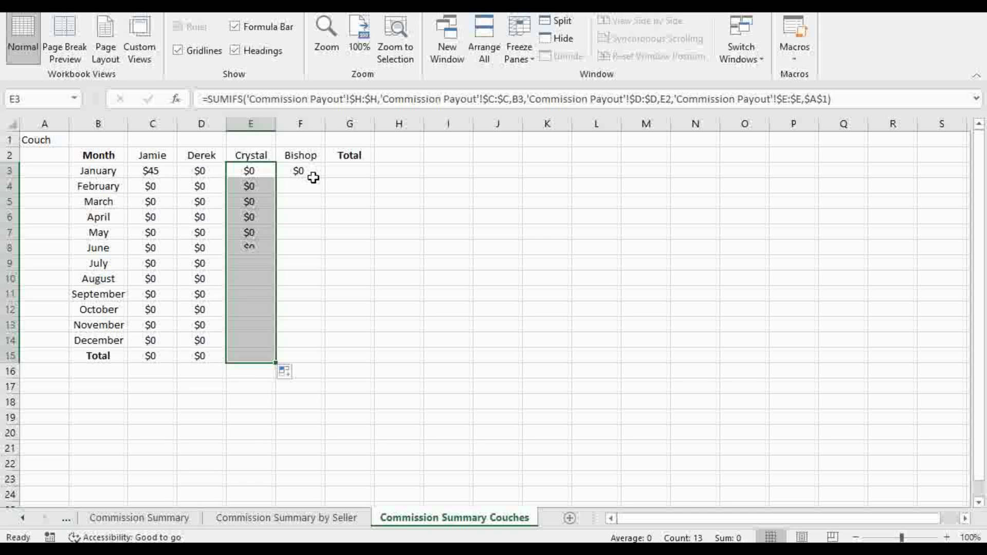
click(314, 172)
double_click(324, 177)
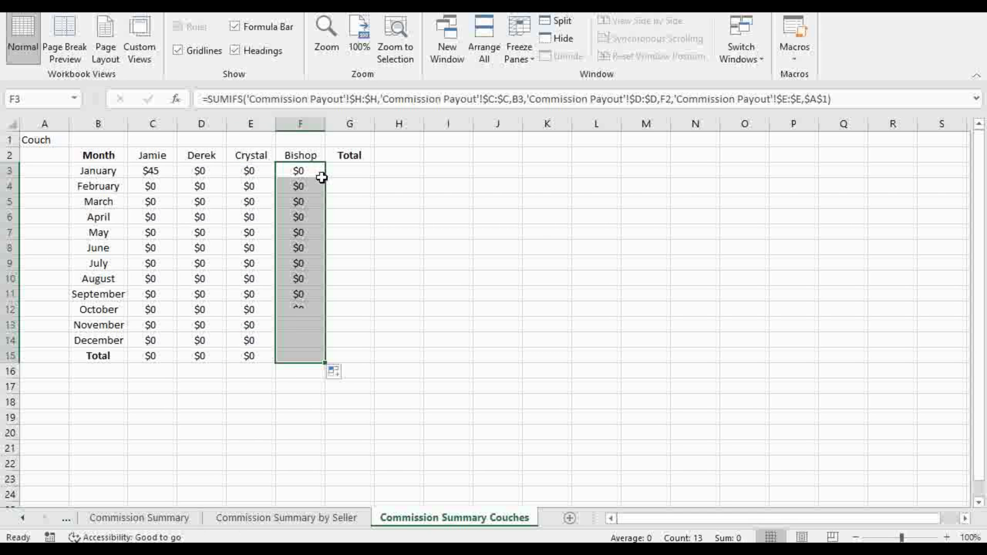
drag(149, 358, 300, 353)
key(Delete)
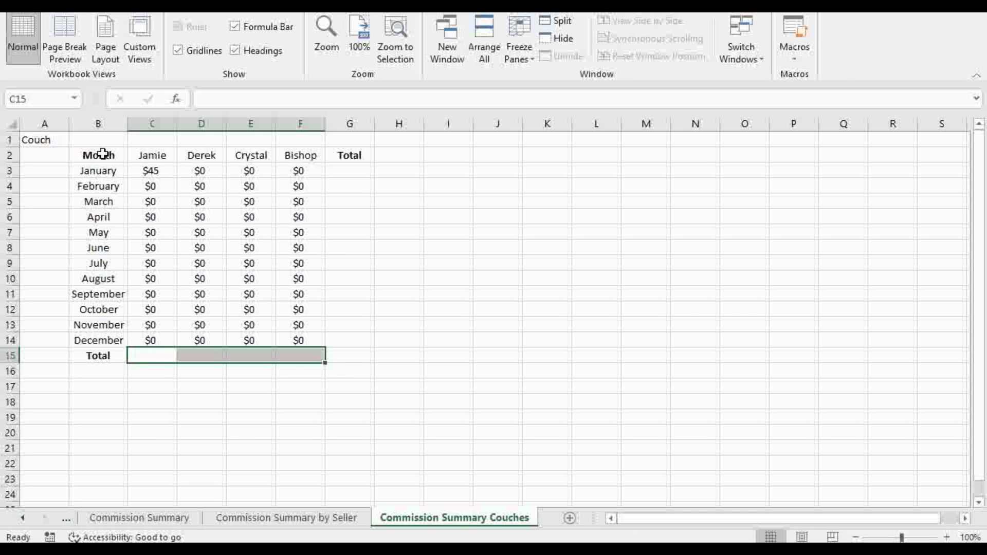
click(157, 170)
click(894, 98)
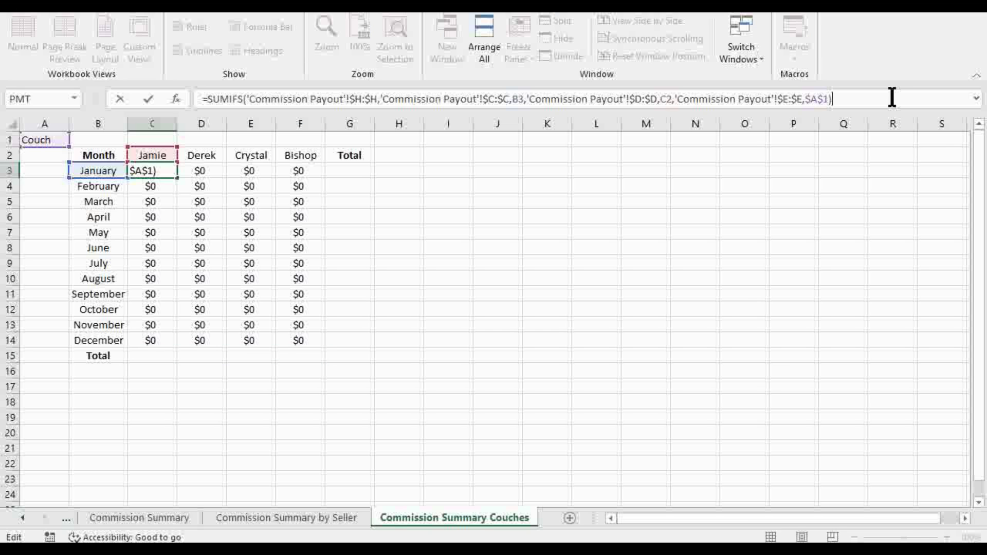
key(Return)
click(894, 97)
key(Return)
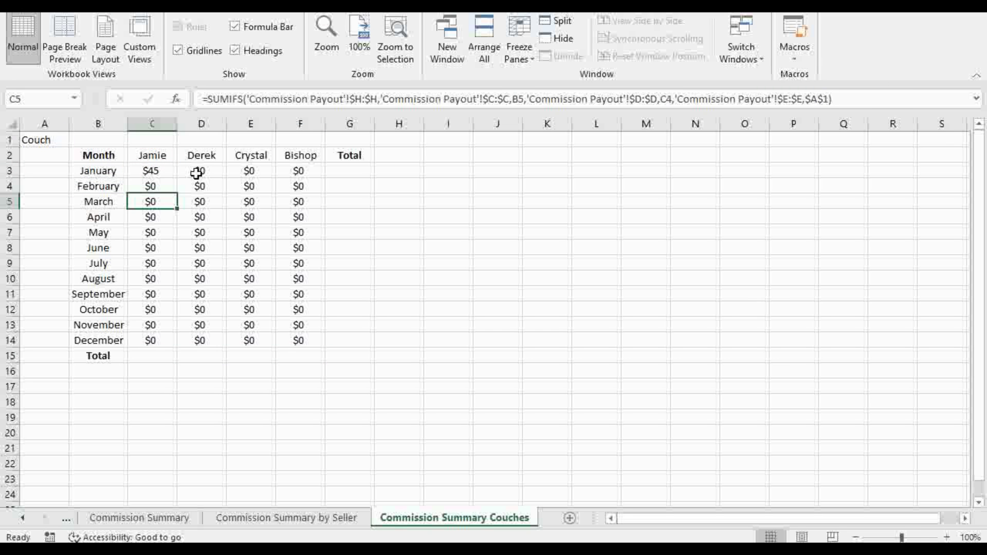
click(156, 171)
click(892, 97)
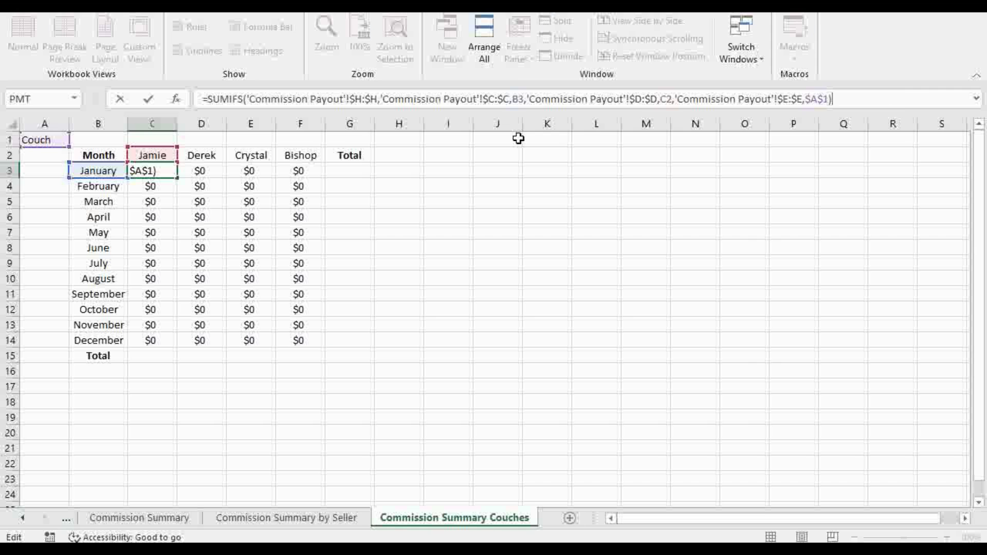
click(667, 99)
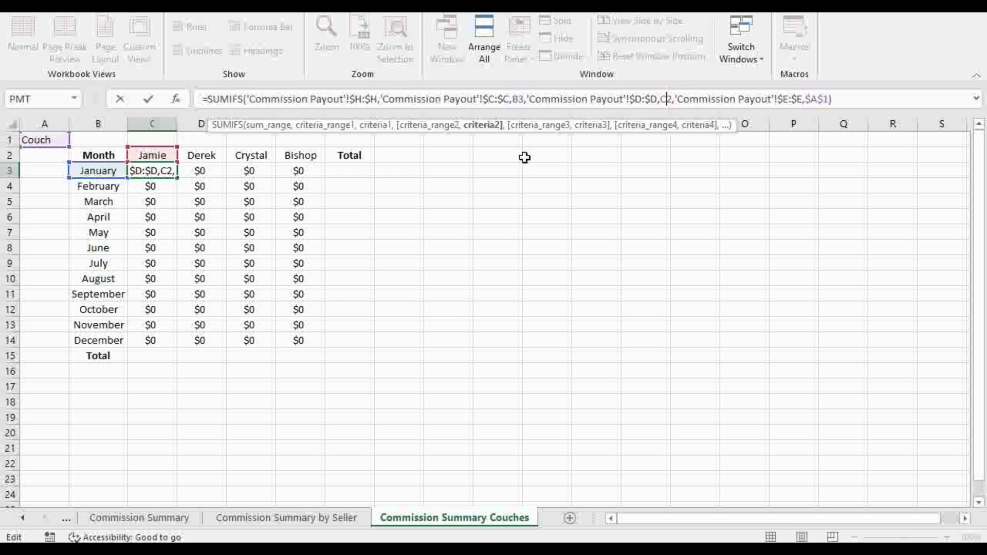
key(Return)
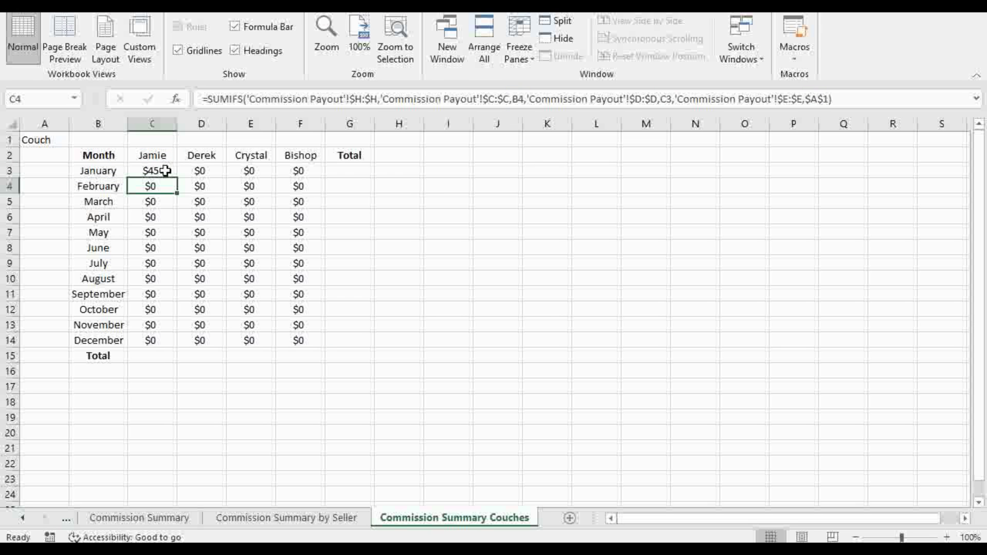
click(165, 170)
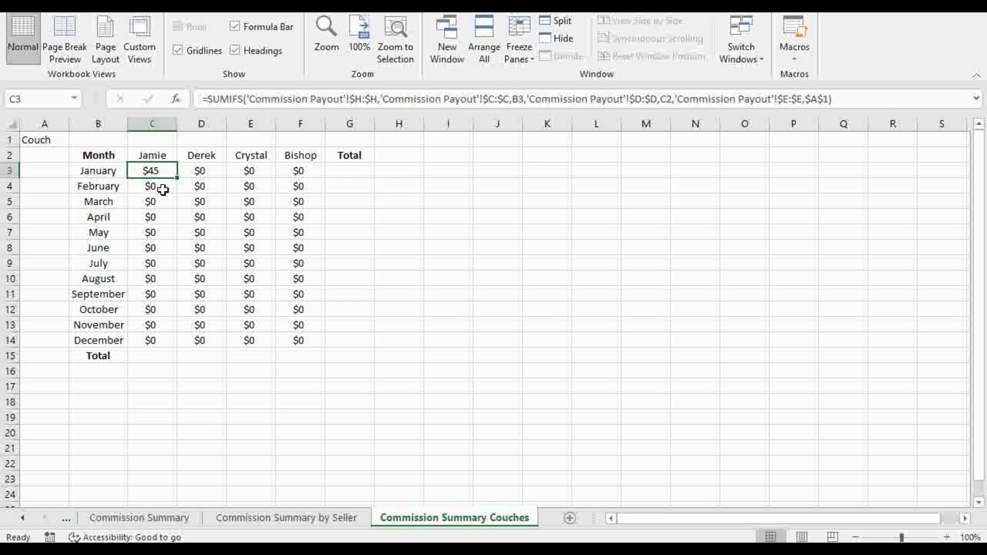
click(163, 190)
click(866, 99)
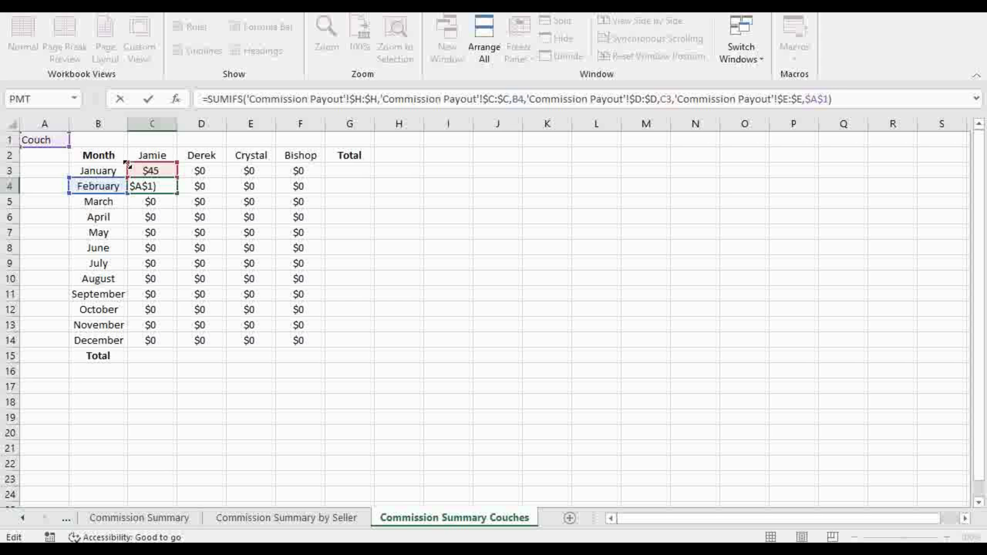
key(Return)
click(155, 172)
Lock Jamie's and Derek's salesperson headers as $C$2 and $D$2.
click(673, 99)
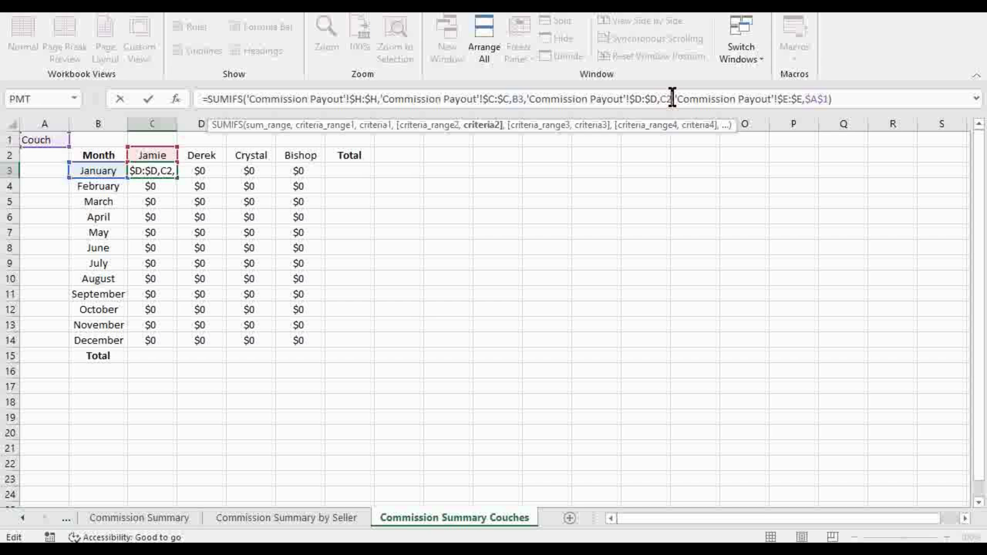
key(F4)
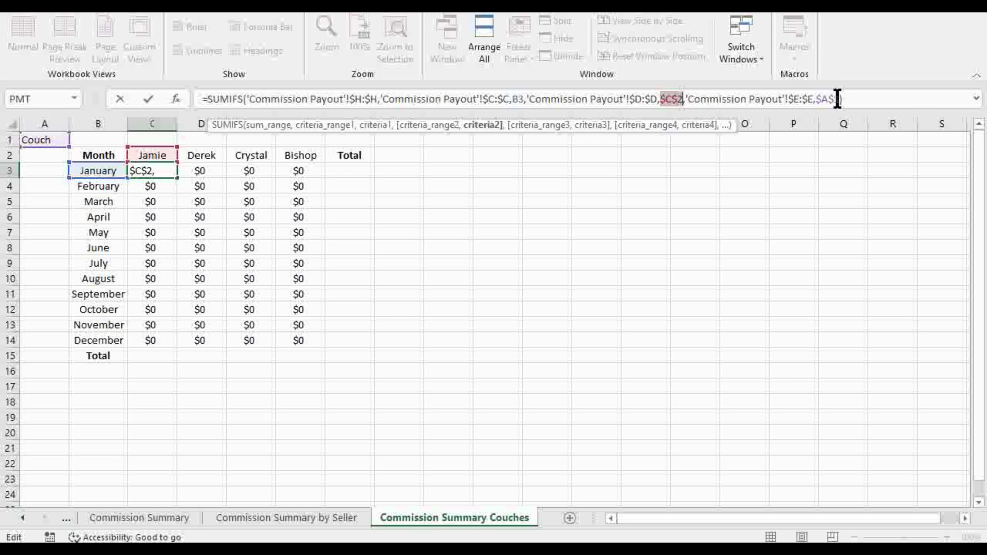
key(Return)
click(217, 171)
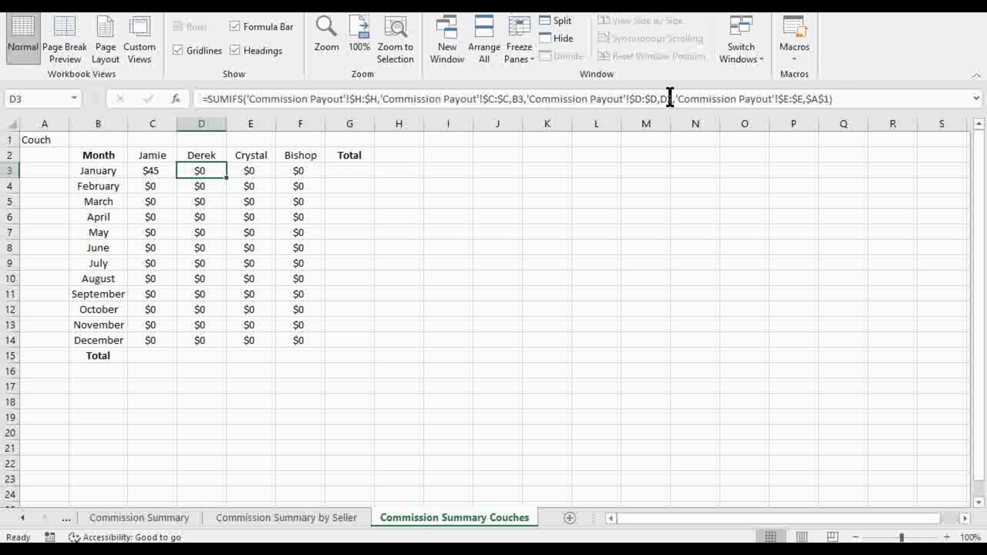
click(665, 99)
key(F4)
key(Return)
Lock the salesperson header references in Crystal's and Bishop's January formulas (E3, F3).
click(267, 170)
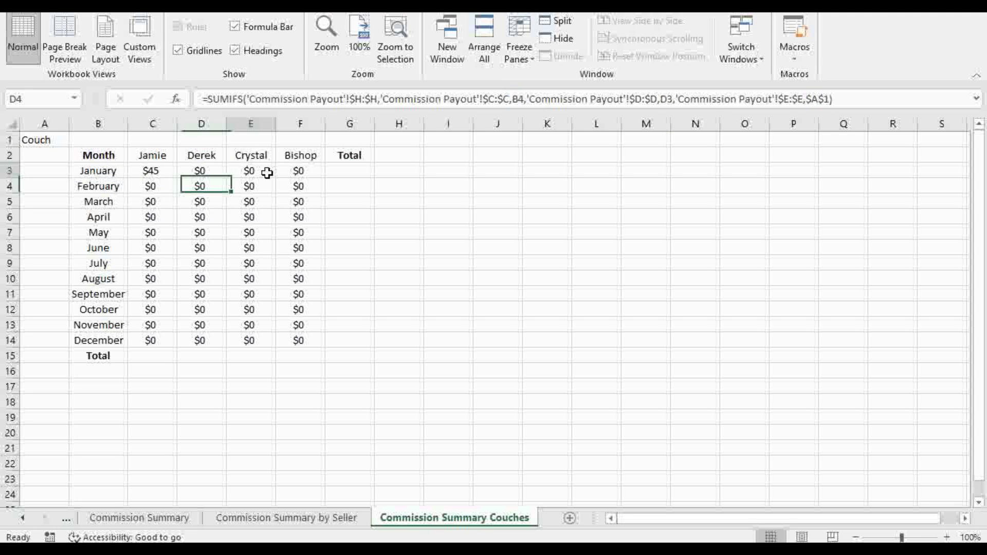
click(666, 98)
key(Return)
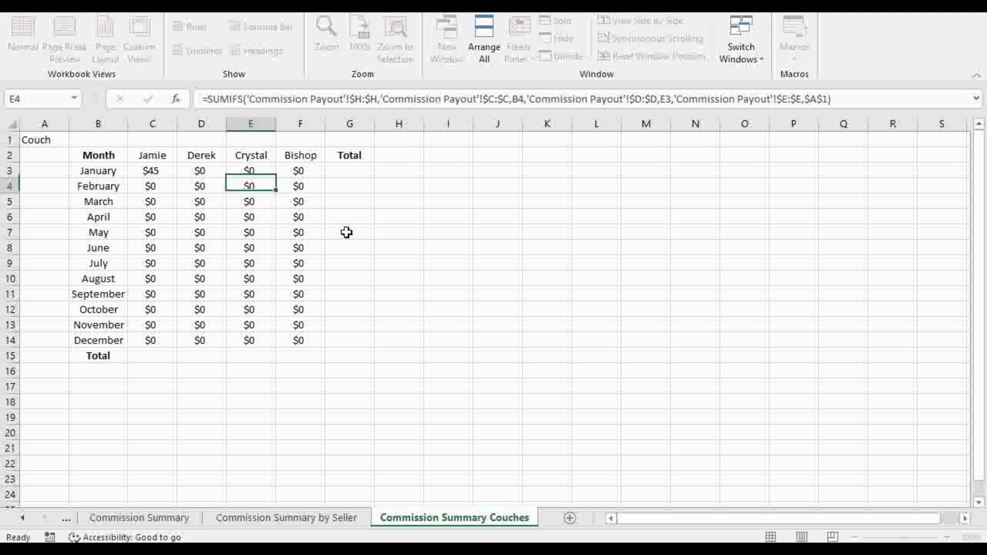
click(298, 170)
click(666, 99)
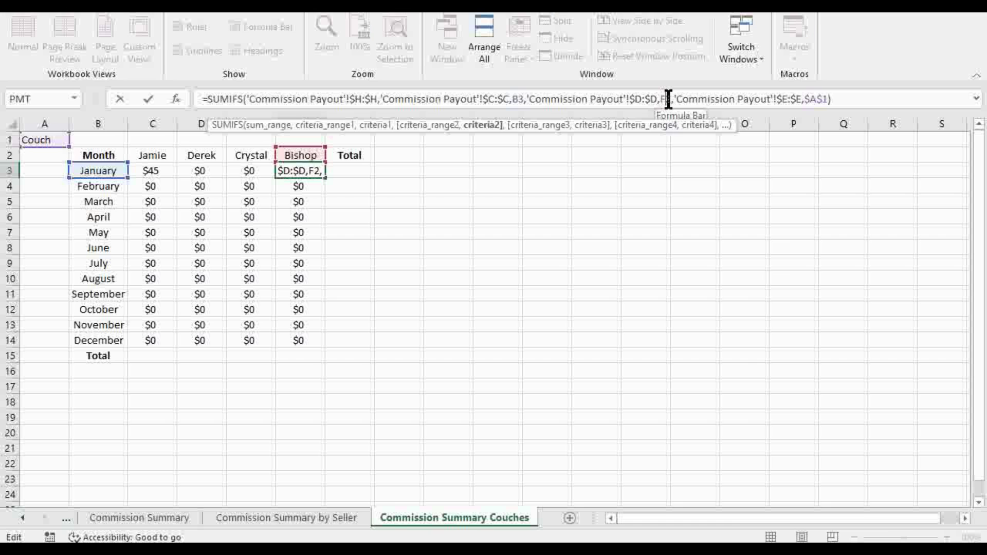
key(Return)
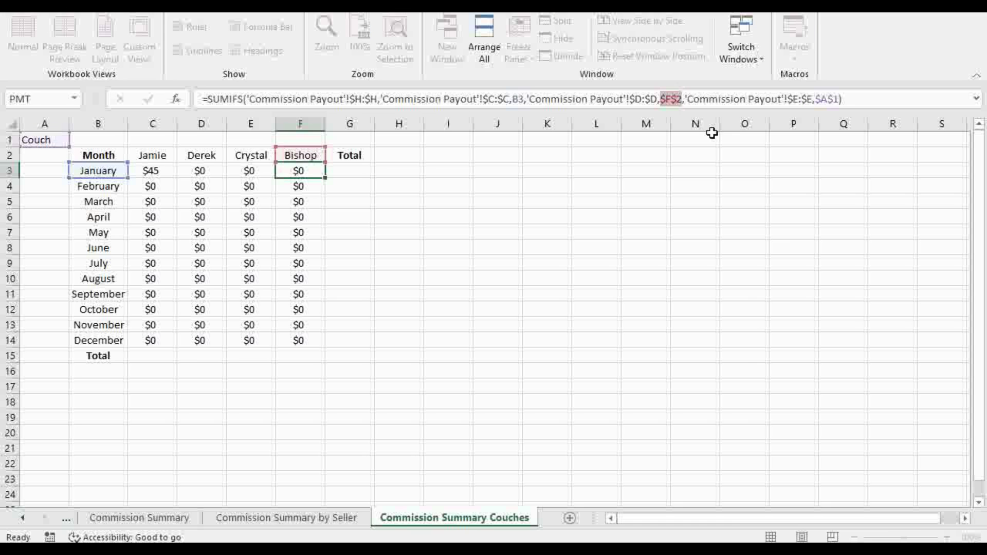
Refill C3, D3, E3 and F3 down to row 14, showing values like Derek's $144 November.
click(168, 168)
double_click(177, 178)
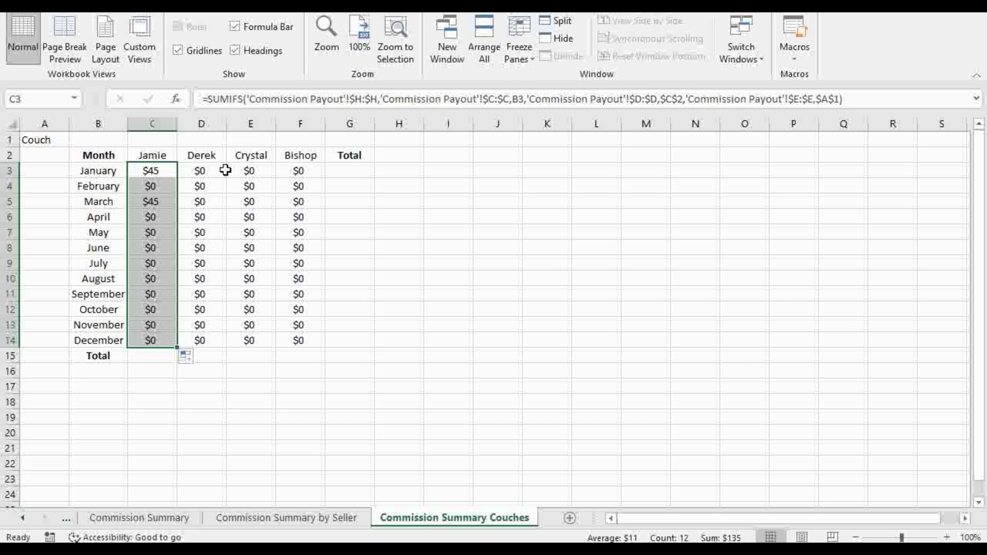
click(222, 169)
double_click(226, 178)
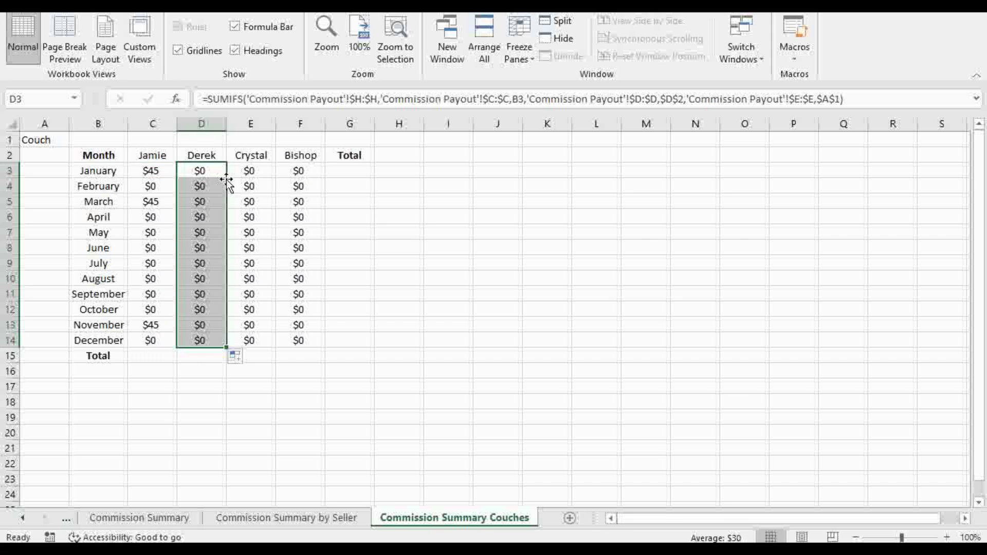
click(263, 174)
double_click(276, 177)
click(313, 169)
double_click(326, 178)
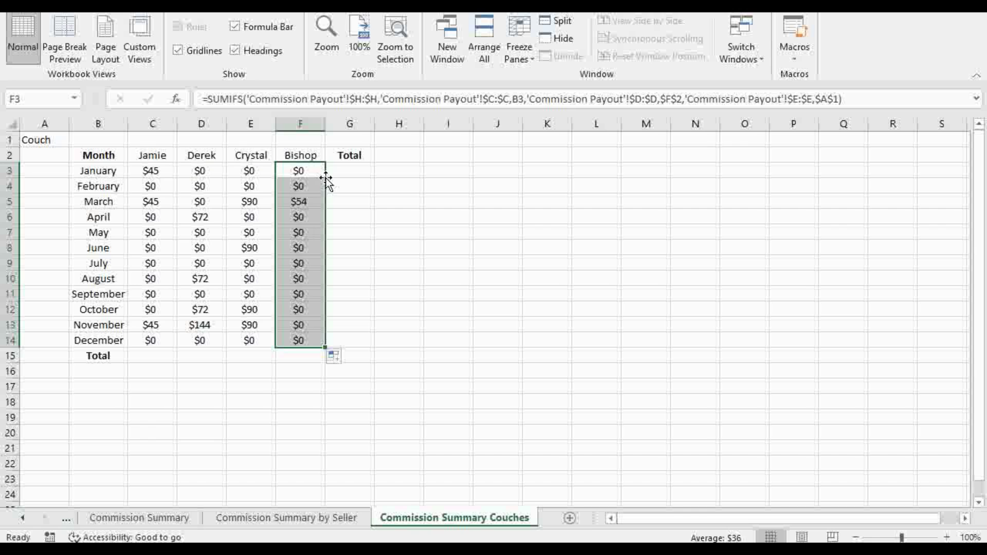
click(295, 165)
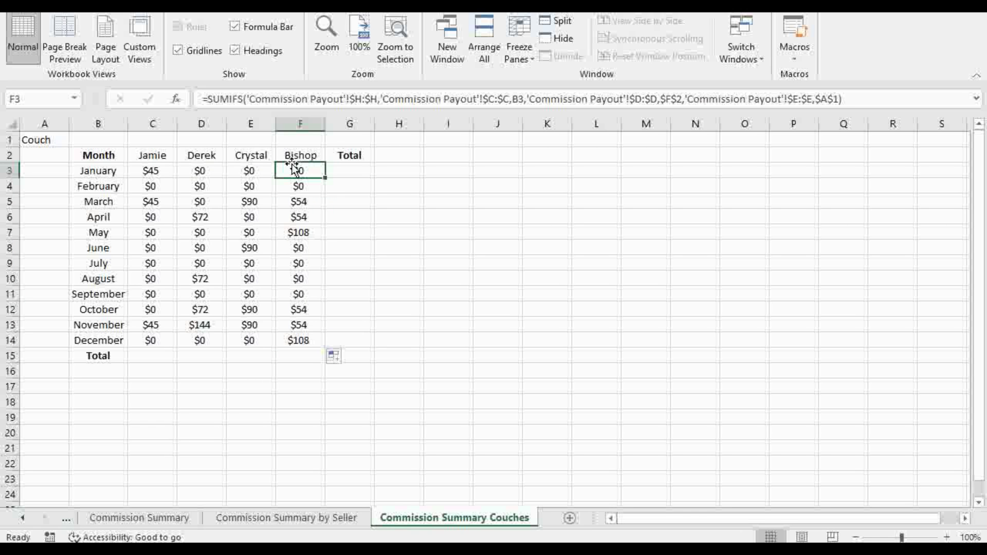